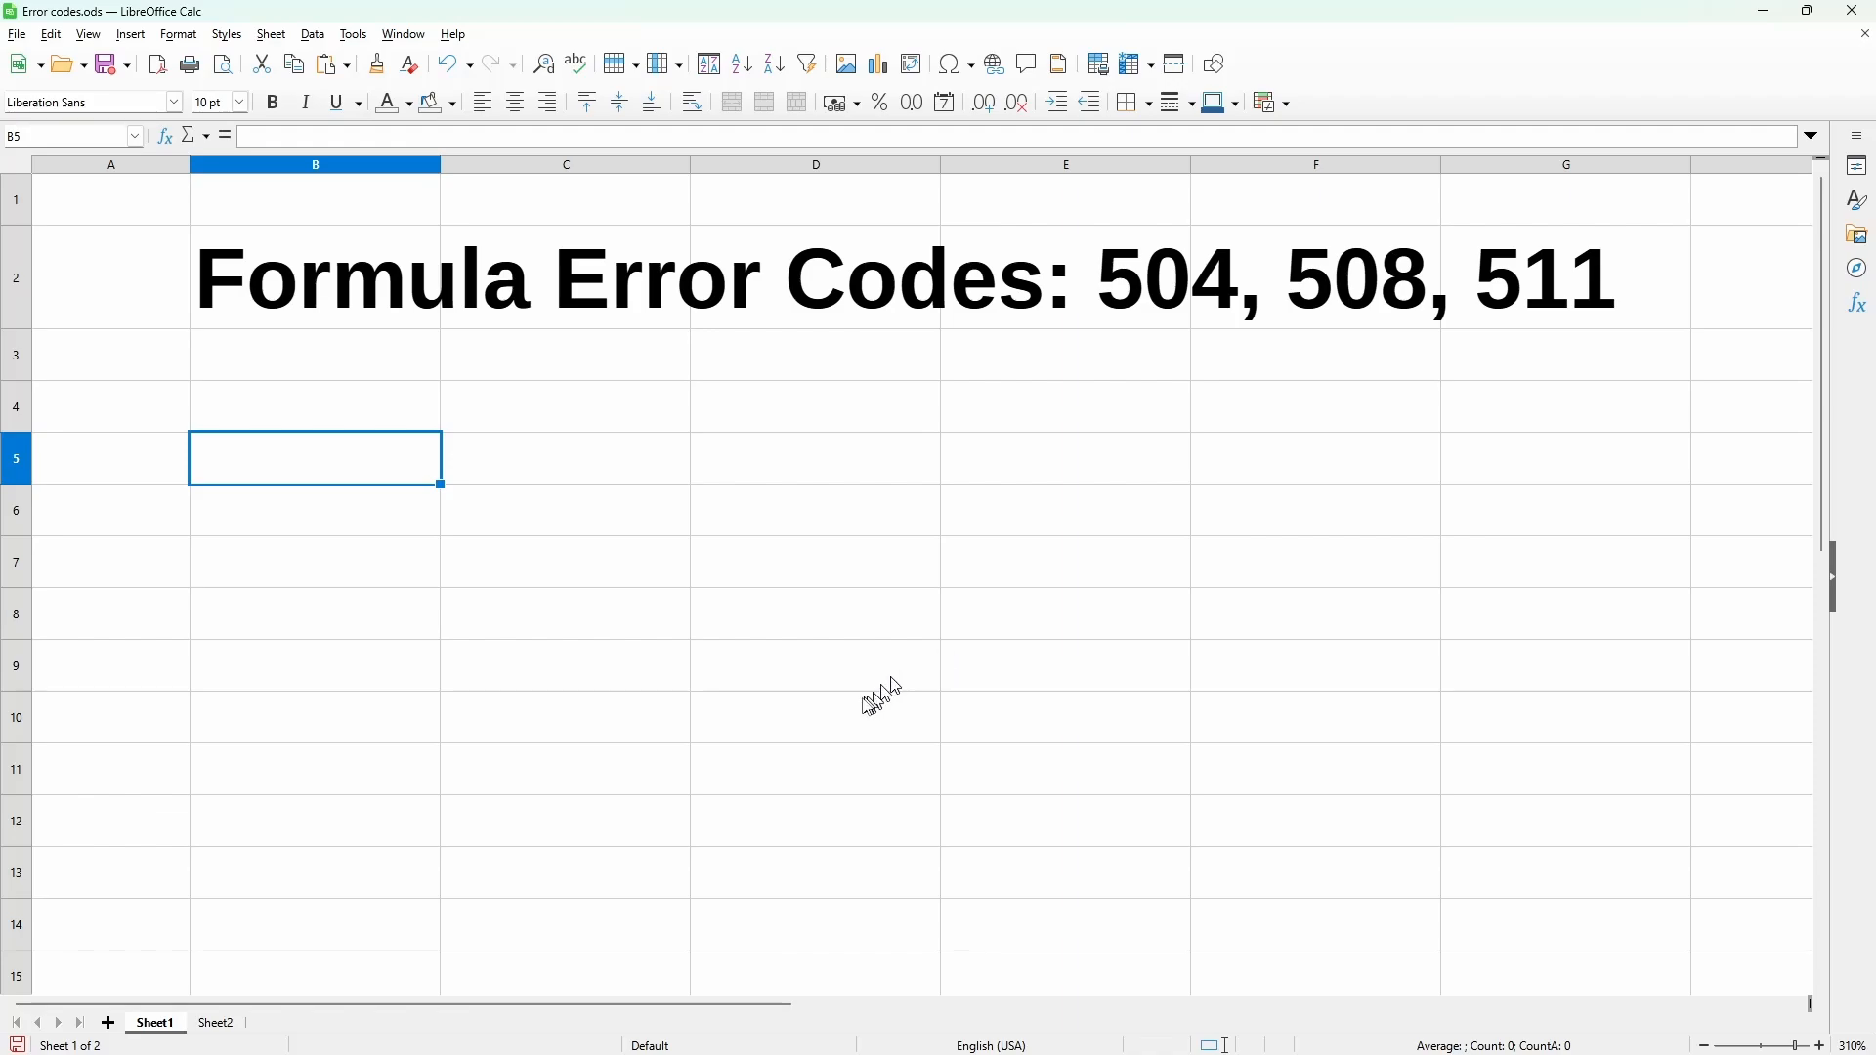
Step: Open Sheet2, look up the 504 parameter list error in the browser's LibreOffice Help error code table, and return to the spreadsheet
{"action": "left_click", "coordinate": [216, 1023]}
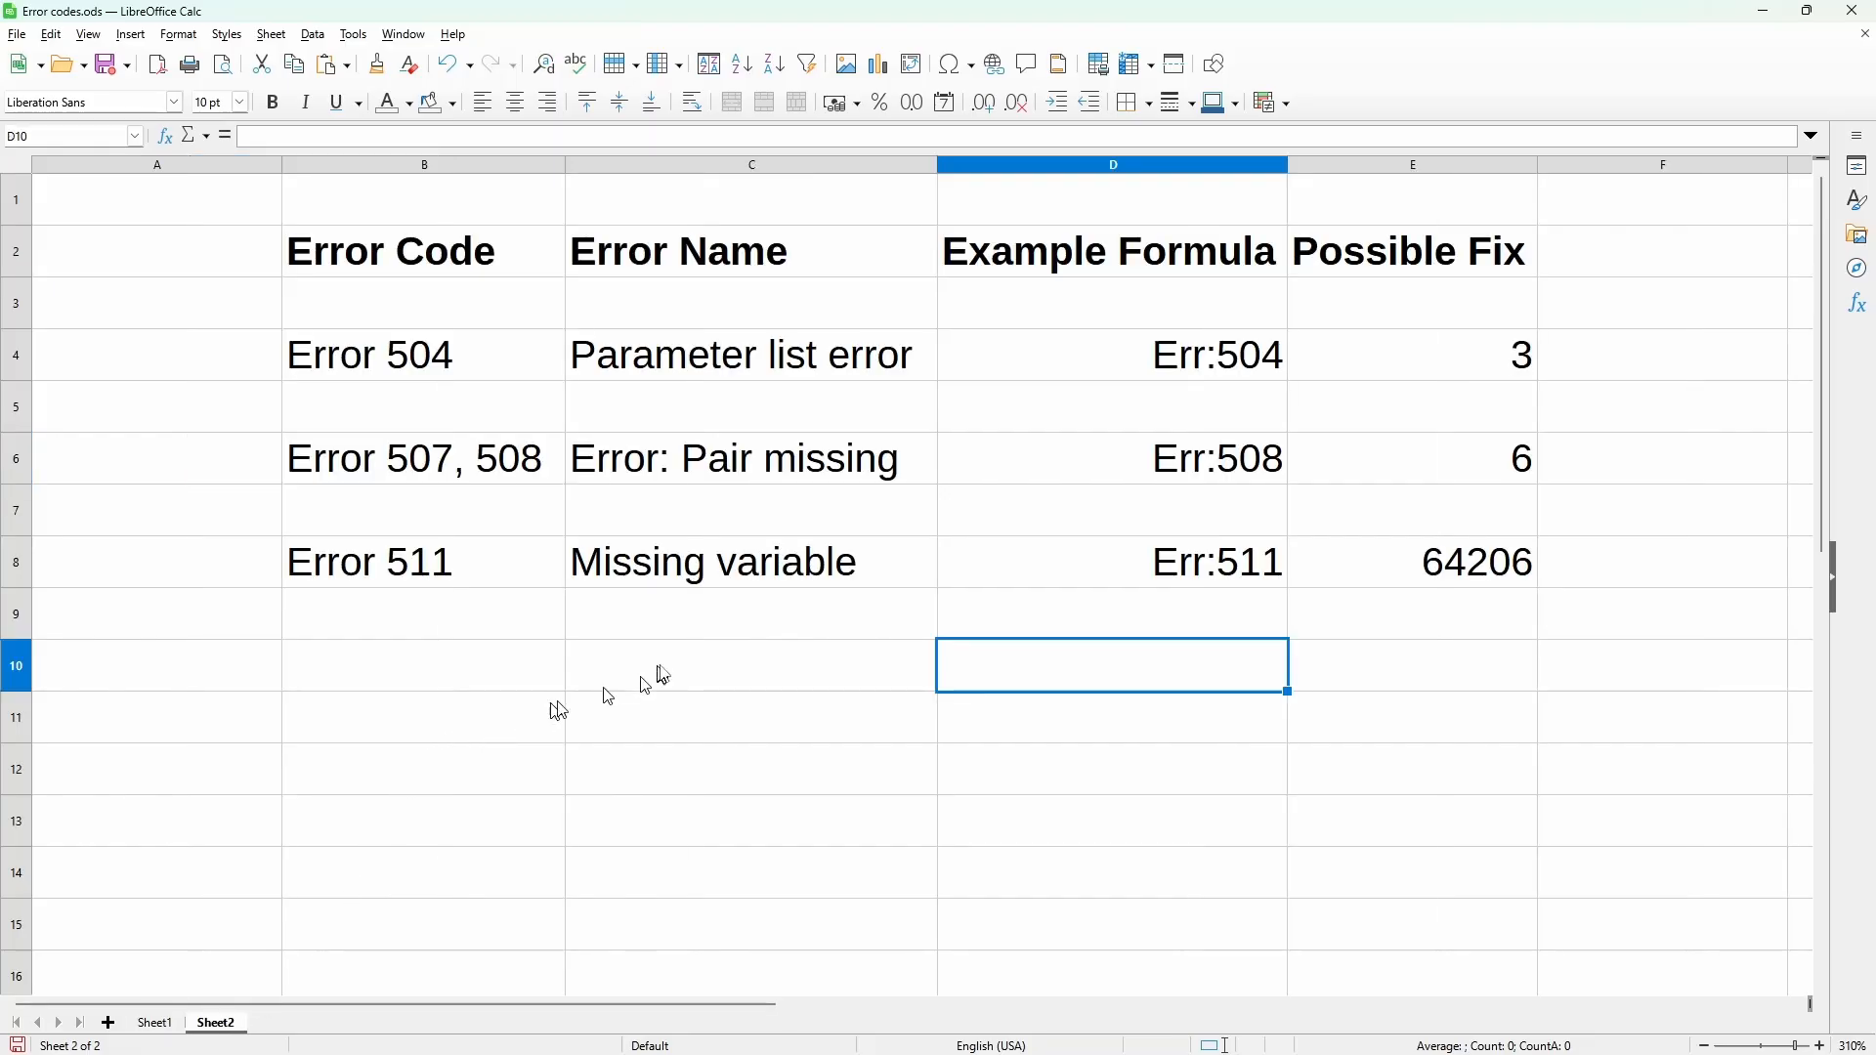
{"action": "left_click", "coordinate": [904, 366]}
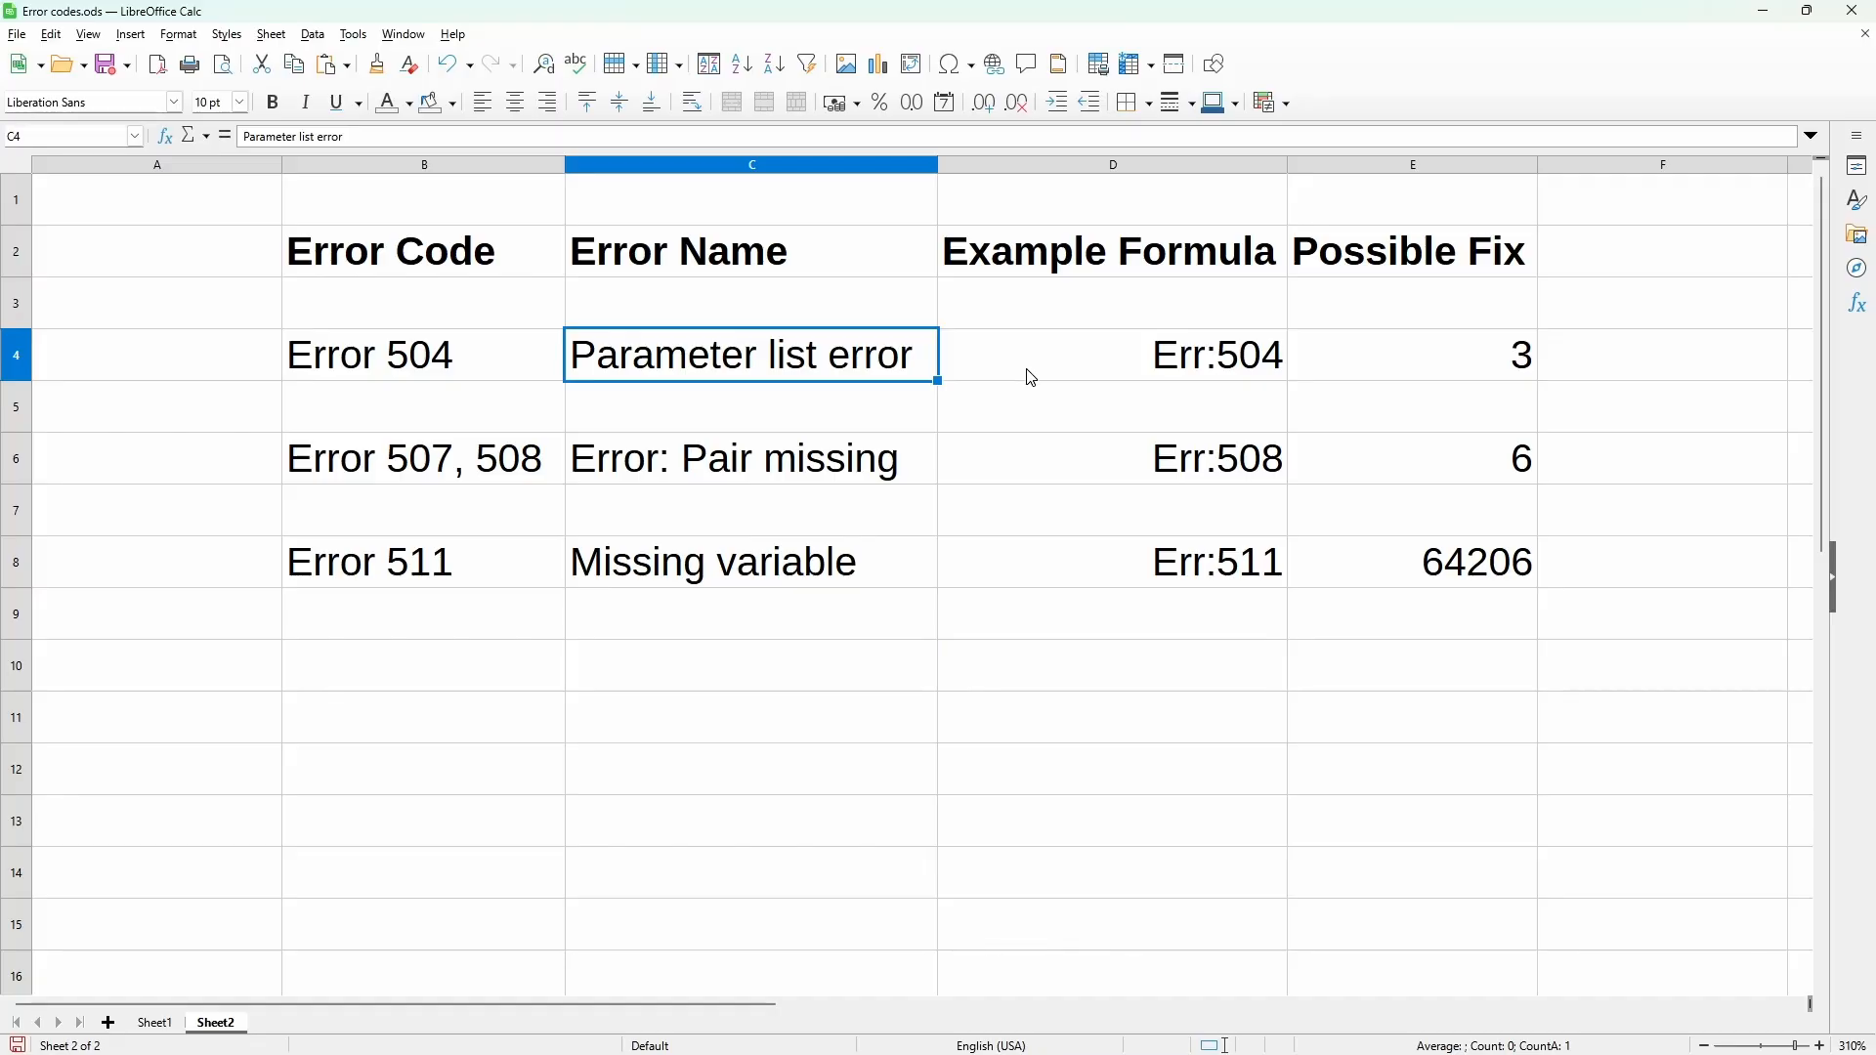
{"action": "key", "text": "alt+Tab"}
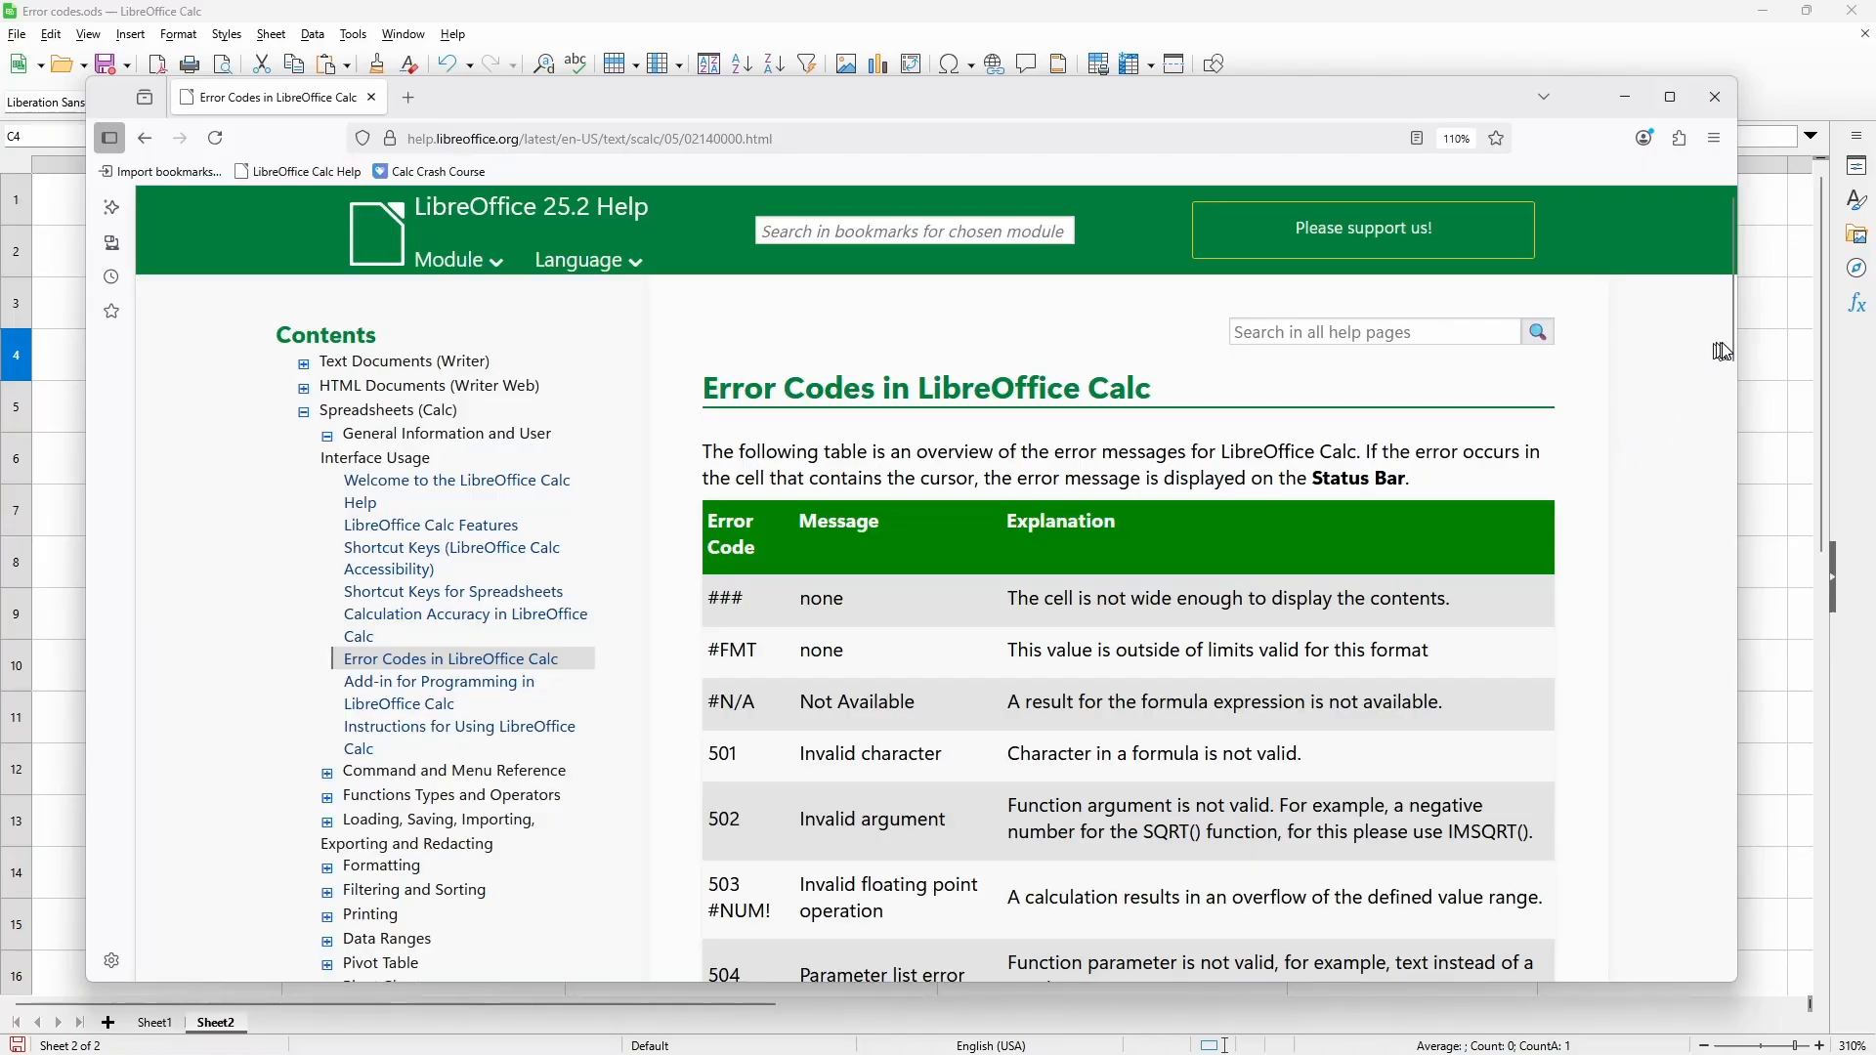
{"action": "scroll", "coordinate": [1724, 391], "scroll_direction": "down", "scroll_amount": 4}
{"action": "scroll", "coordinate": [1746, 408], "scroll_direction": "down", "scroll_amount": 2}
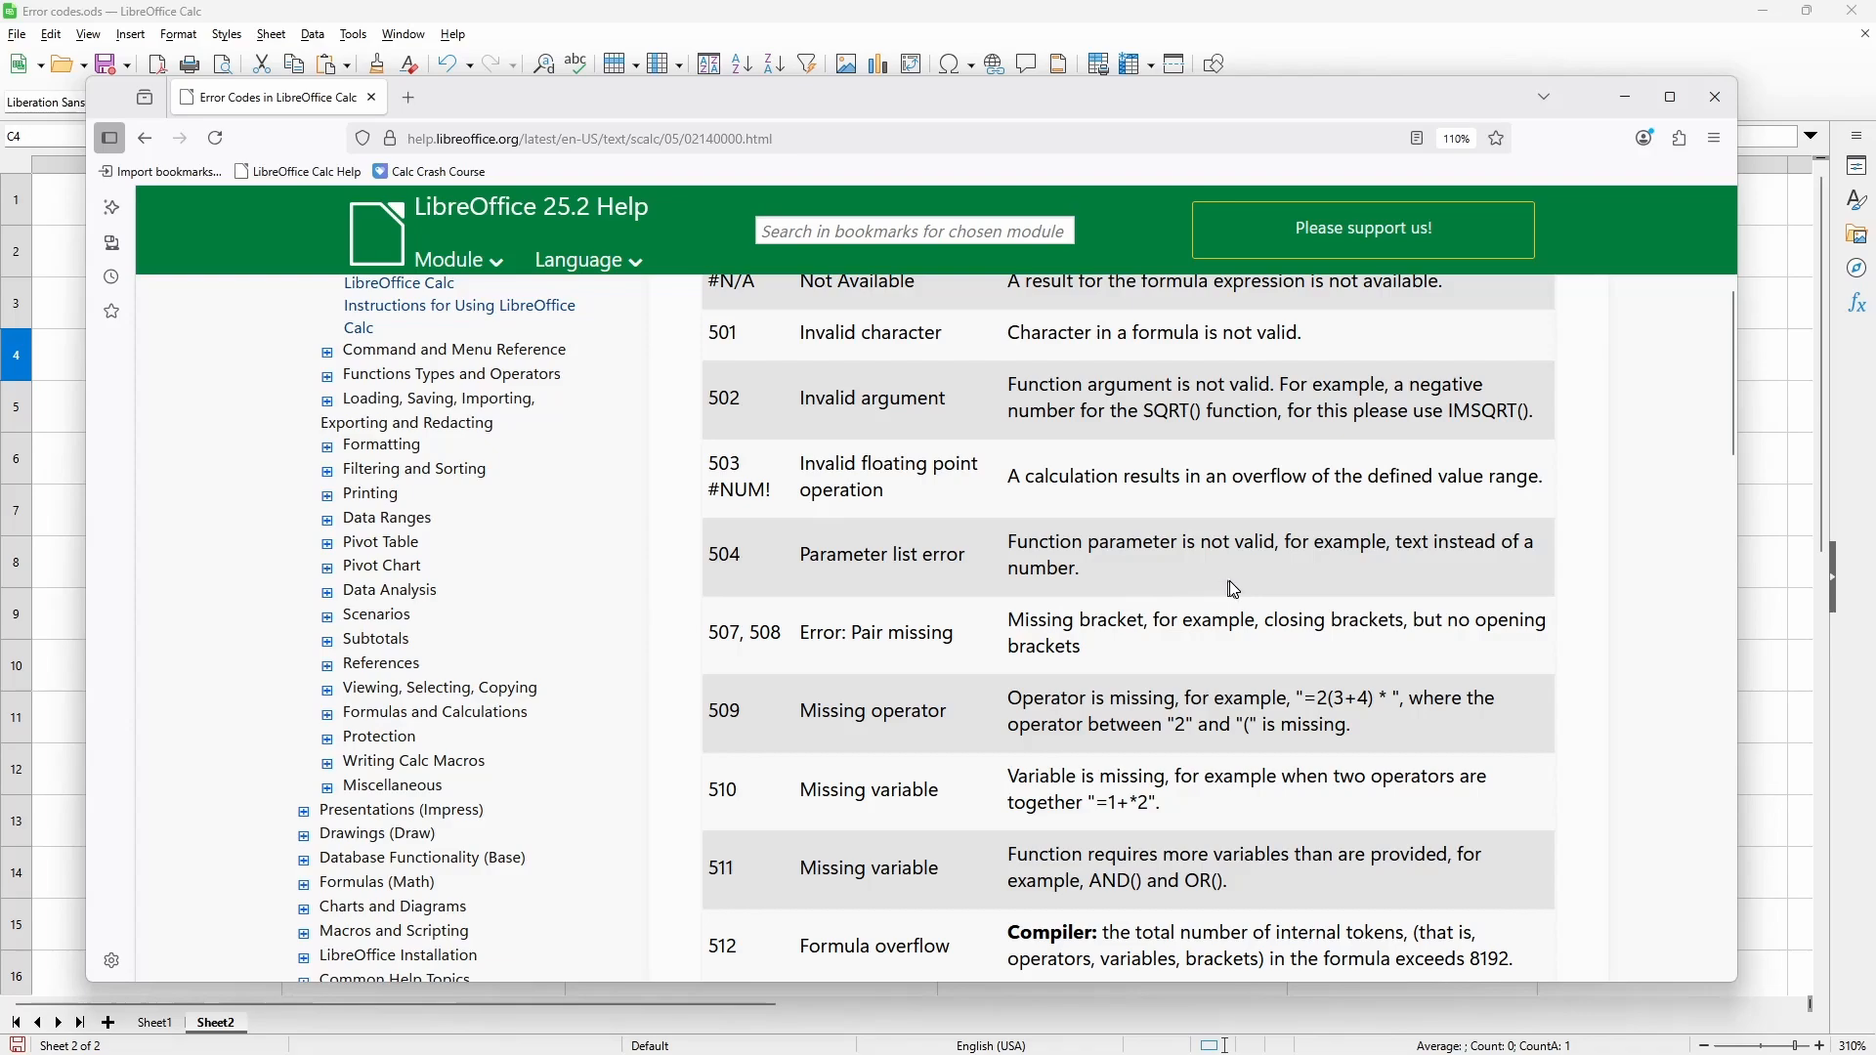
{"action": "key", "text": "alt+Tab"}
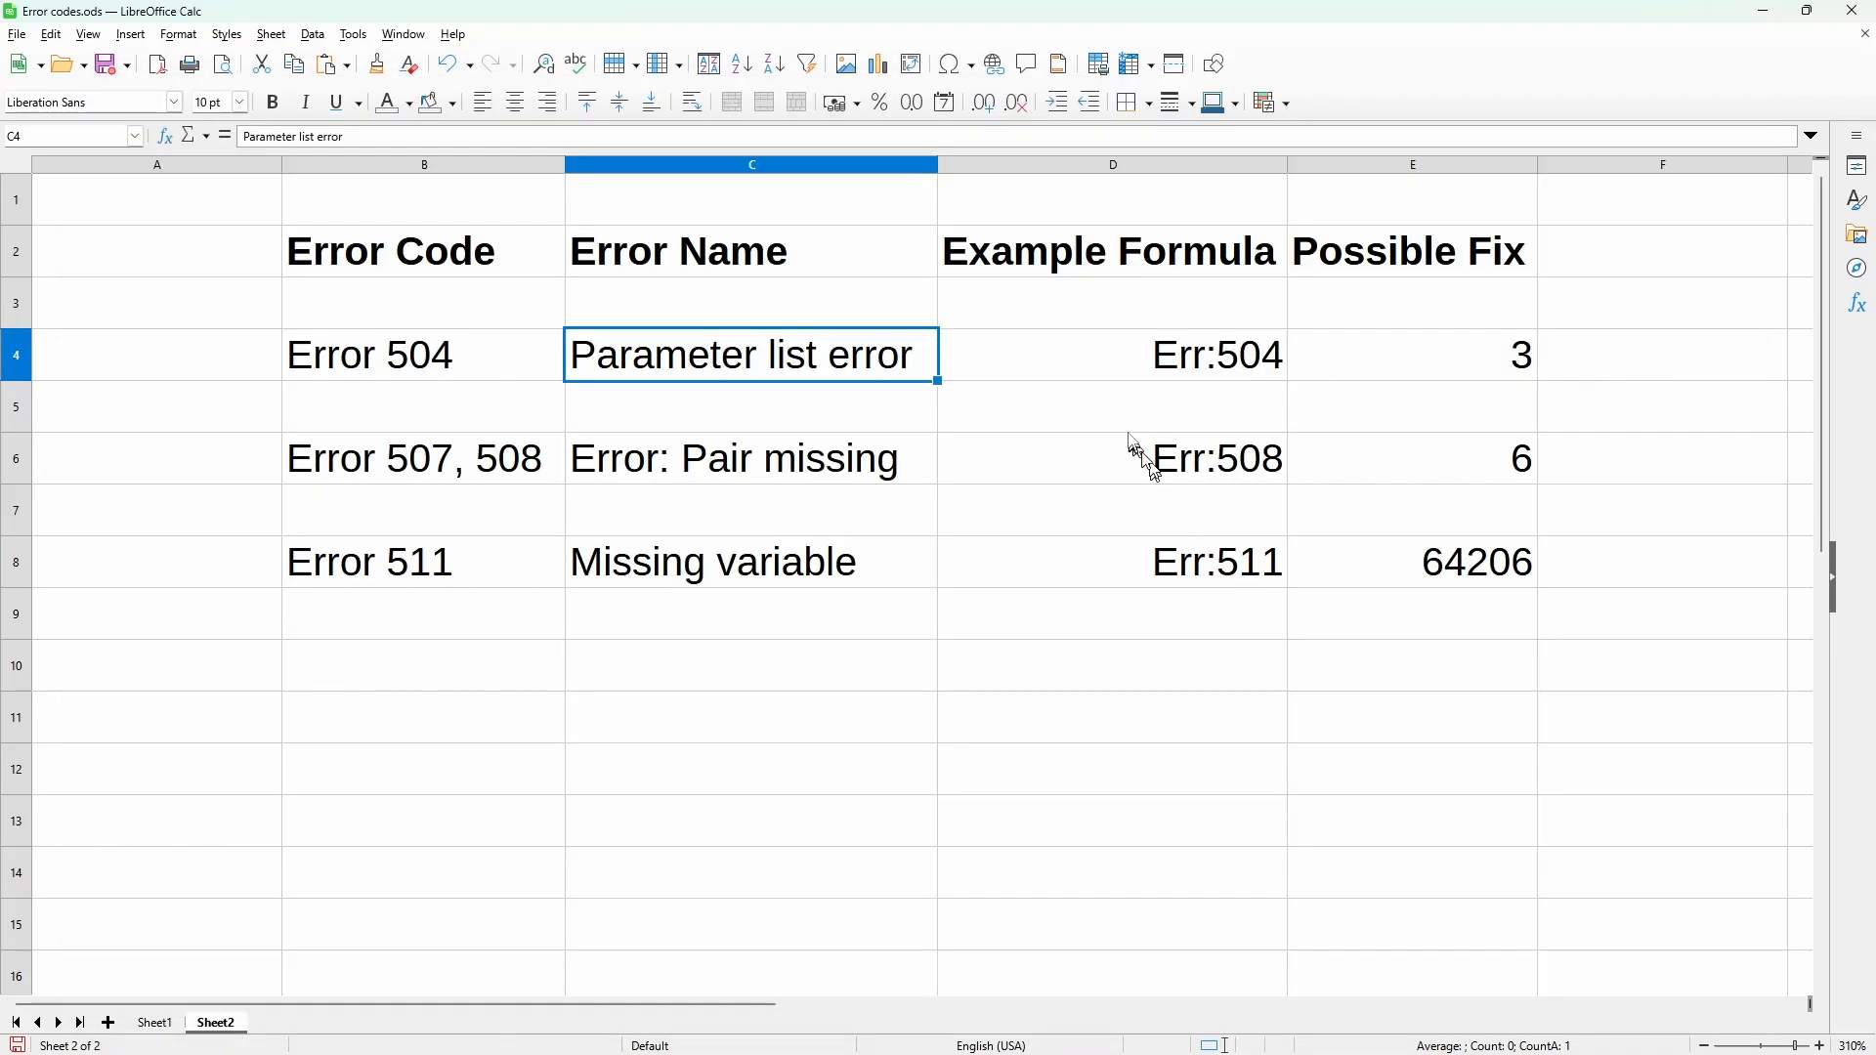
Step: Inspect the Error 504 example formula in D4 and its possible fix in E4, leaving both cells unedited
{"action": "left_click", "coordinate": [1081, 361]}
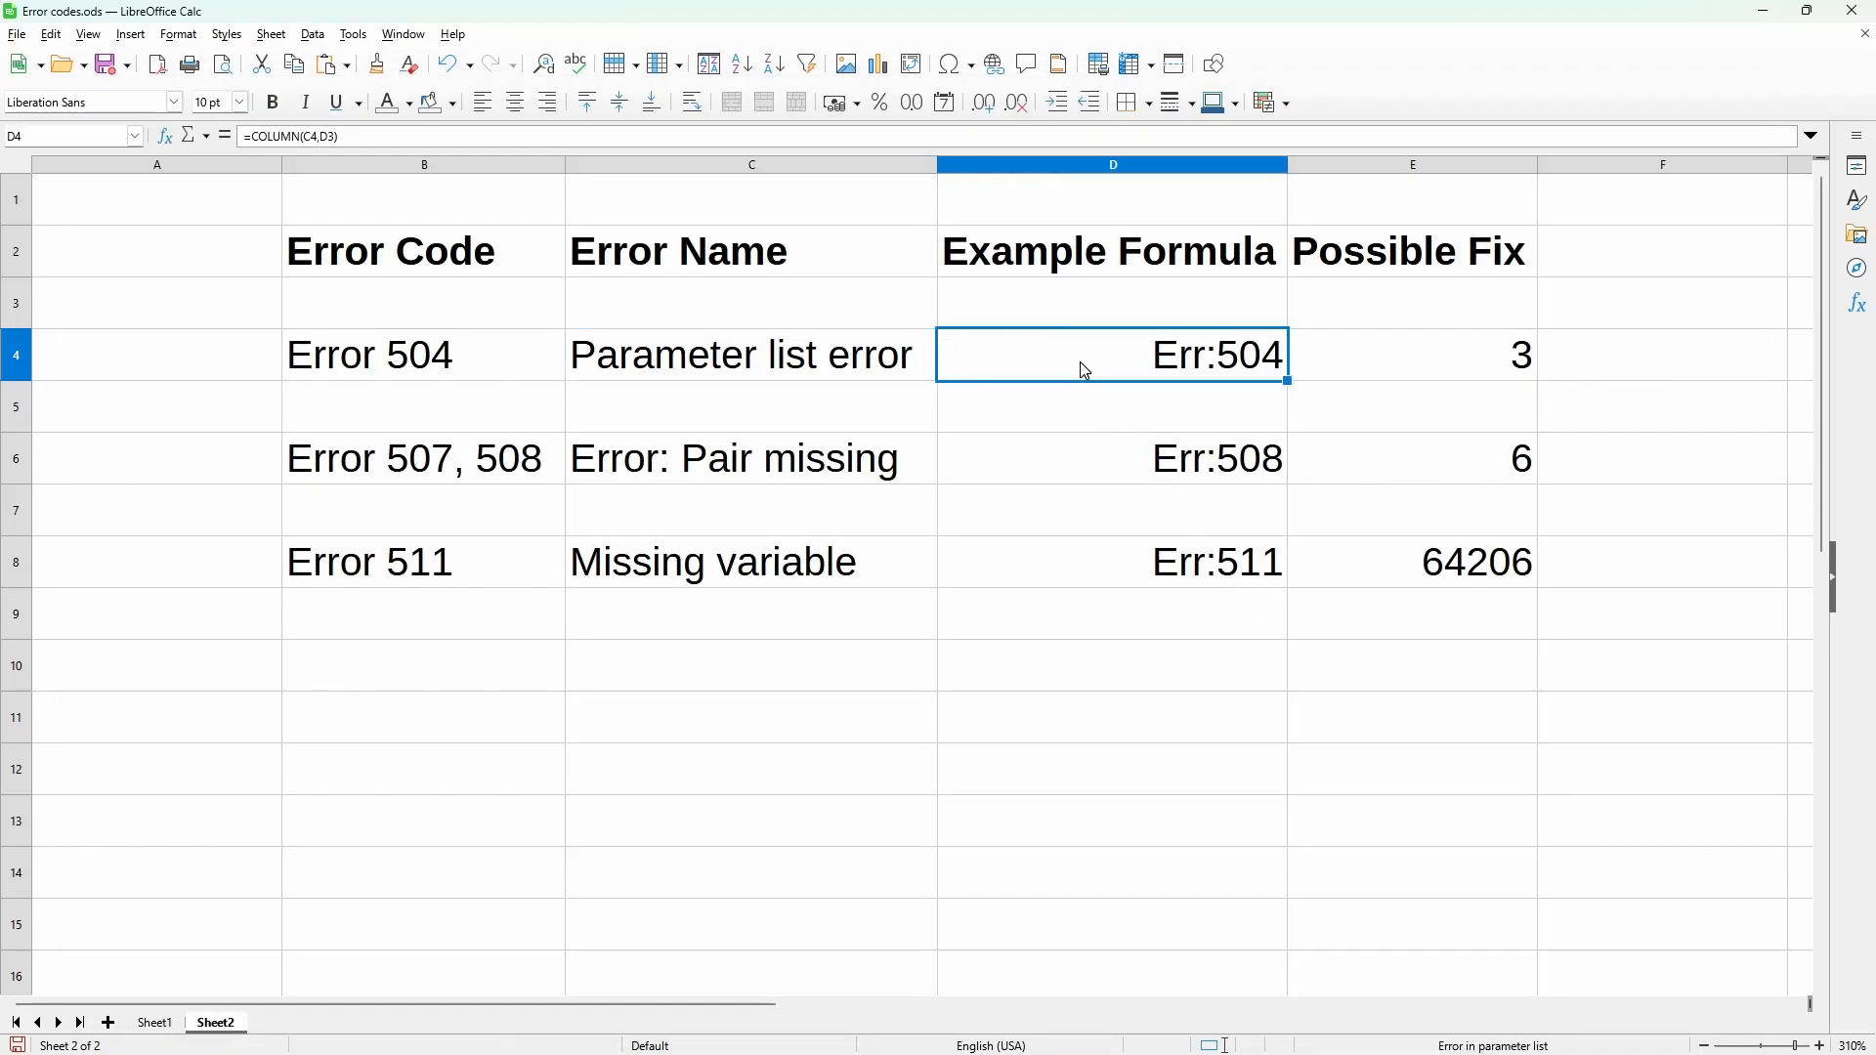
{"action": "double_click", "coordinate": [1081, 362]}
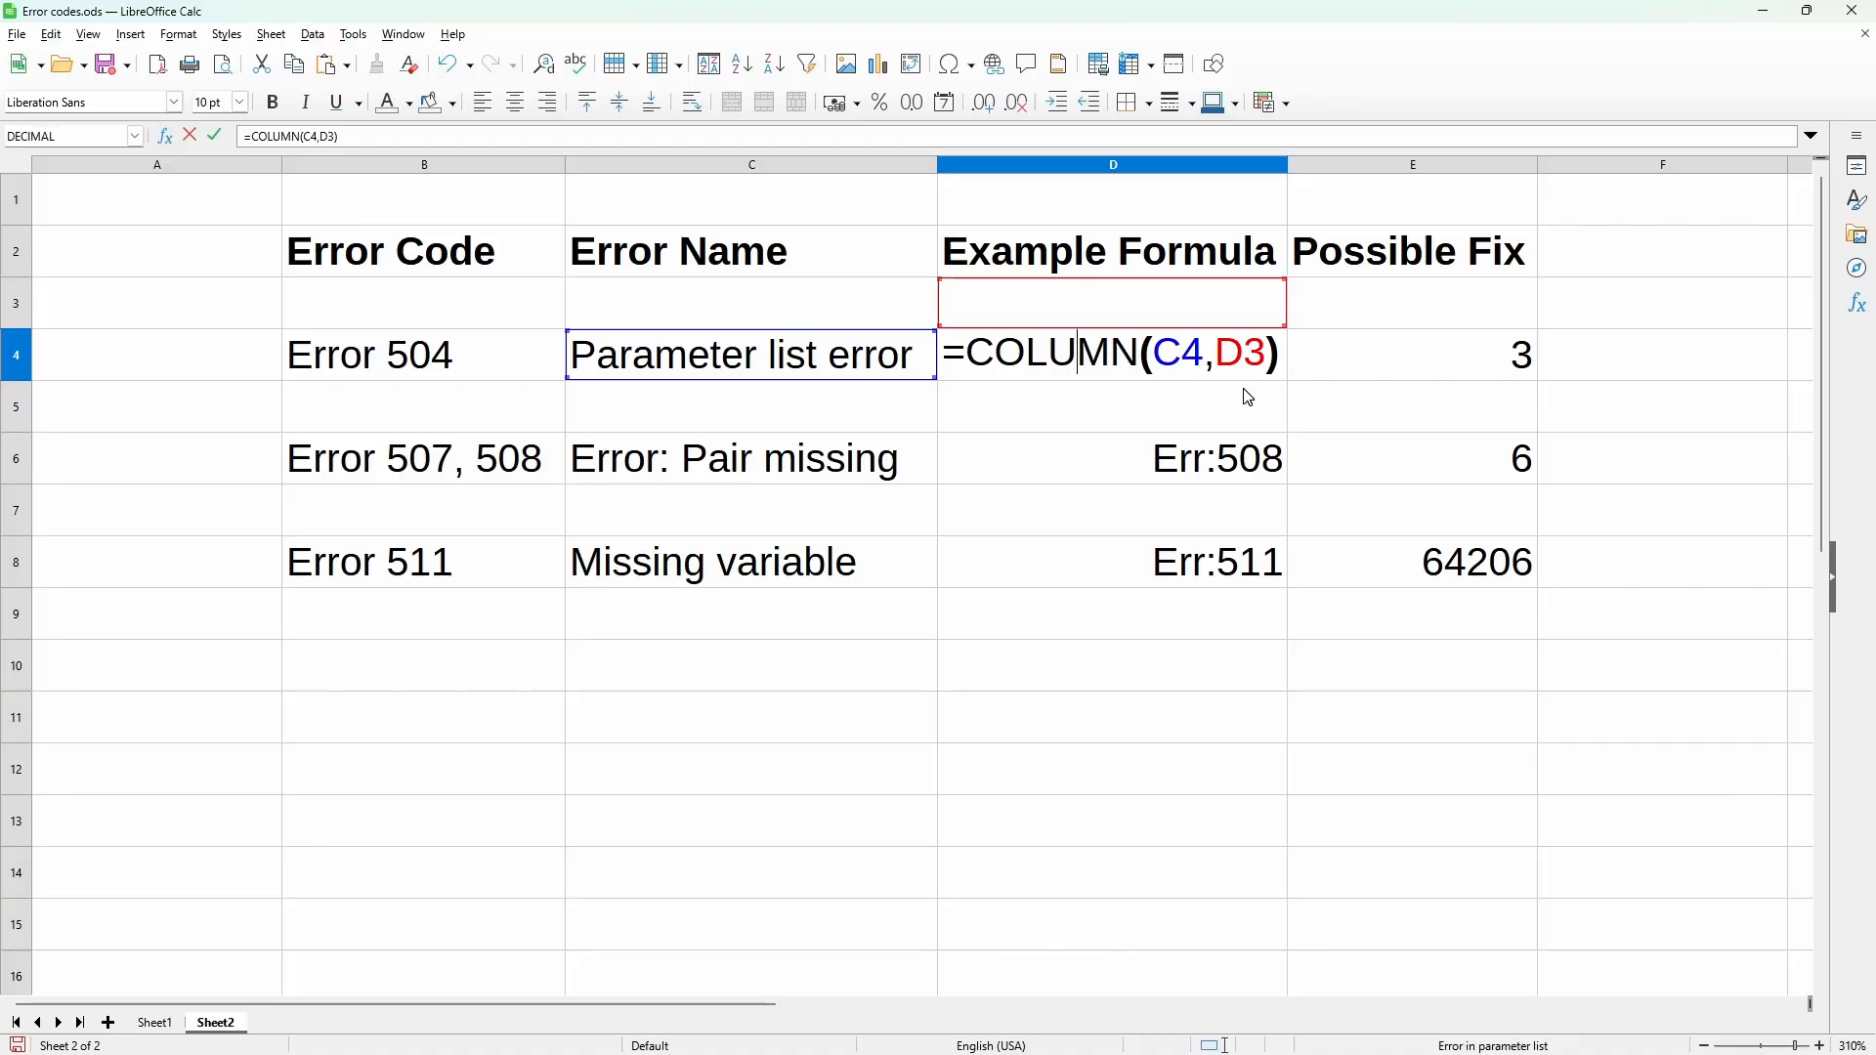
{"action": "key", "text": "Escape"}
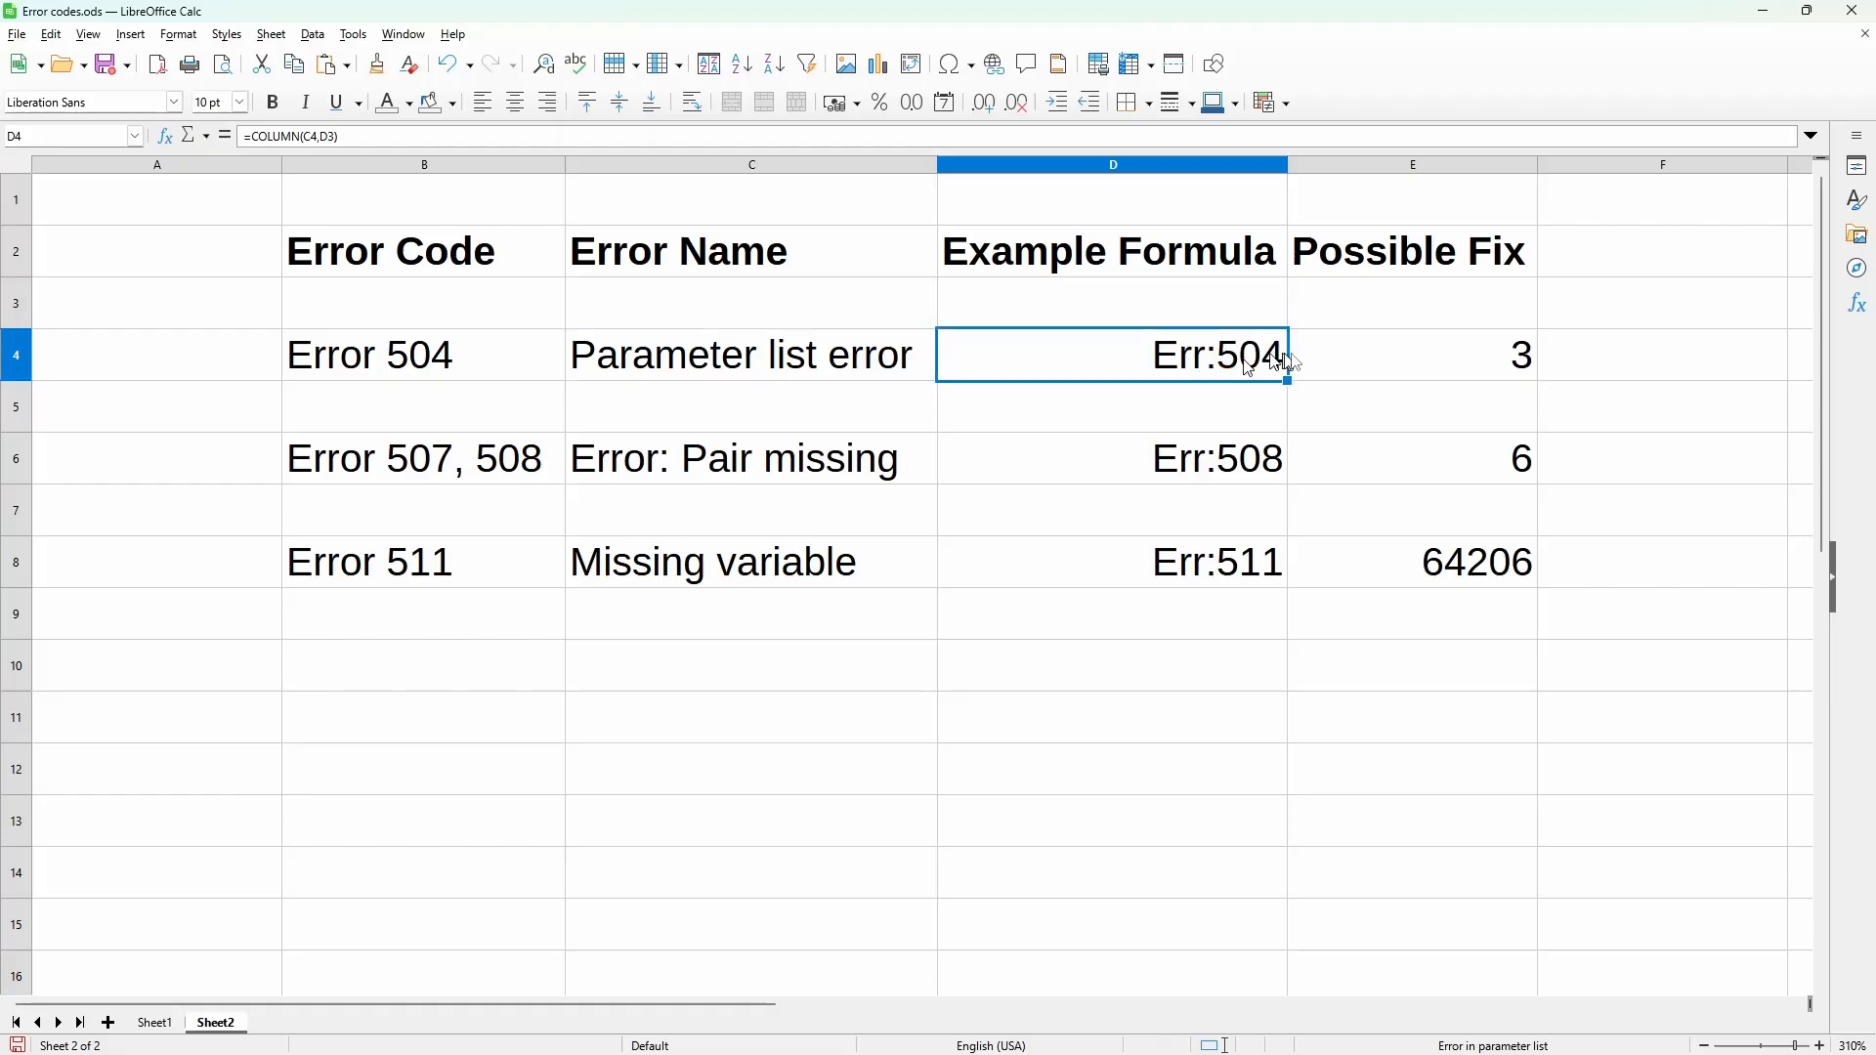
{"action": "double_click", "coordinate": [1365, 356]}
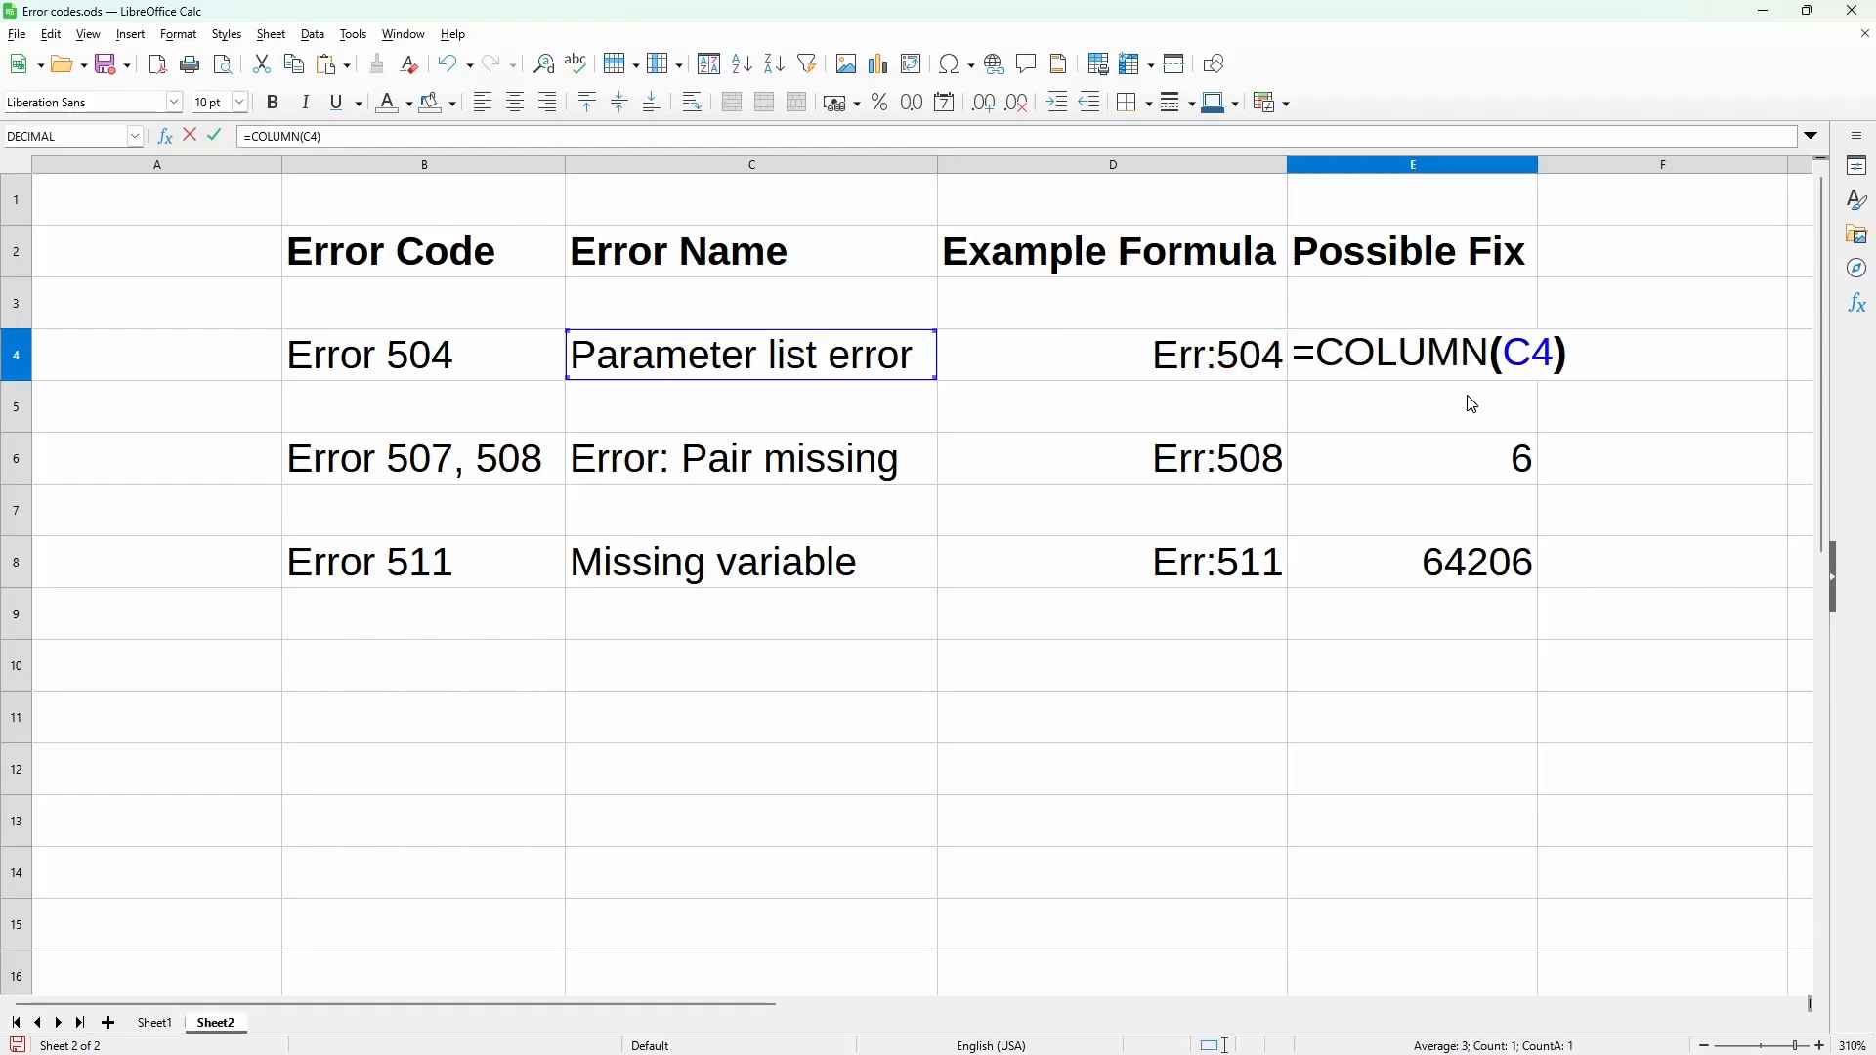
{"action": "key", "text": "Escape"}
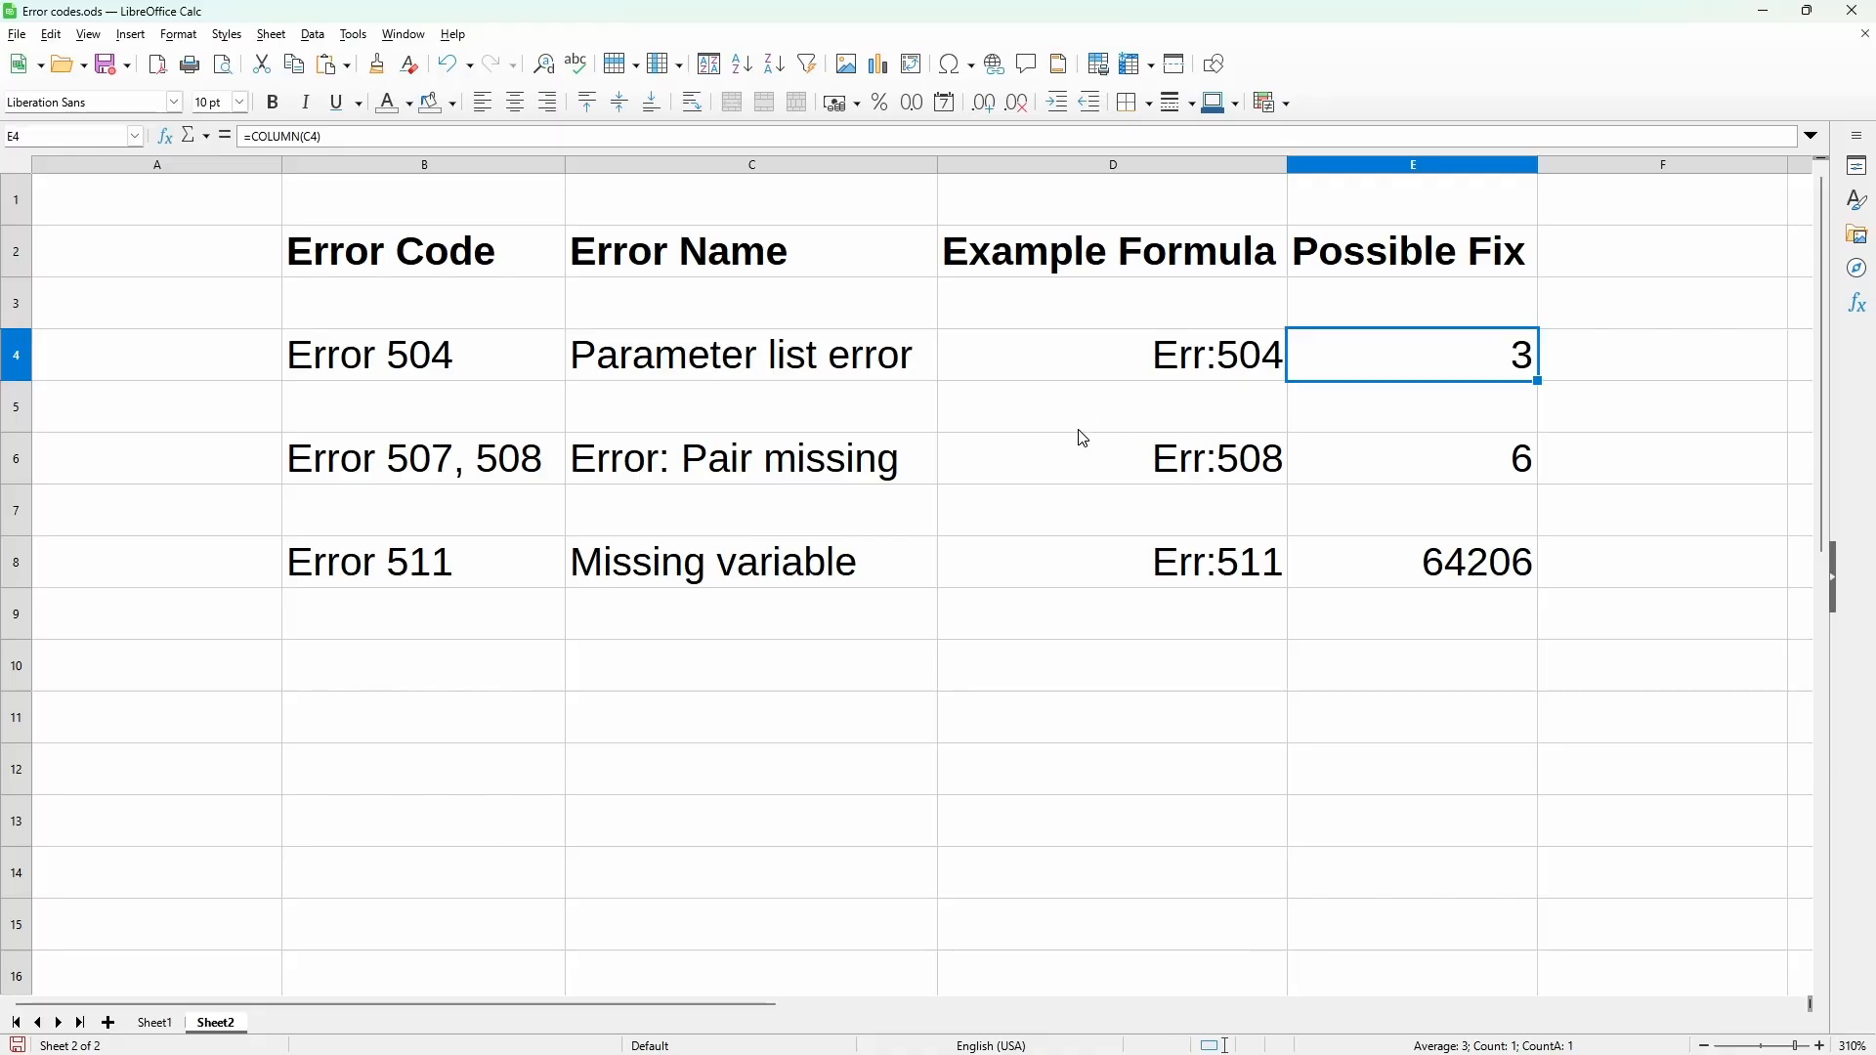
Step: Inspect the Error 507, 508 example formula in D6 and its possible fix in E6 without editing them
{"action": "double_click", "coordinate": [1051, 483]}
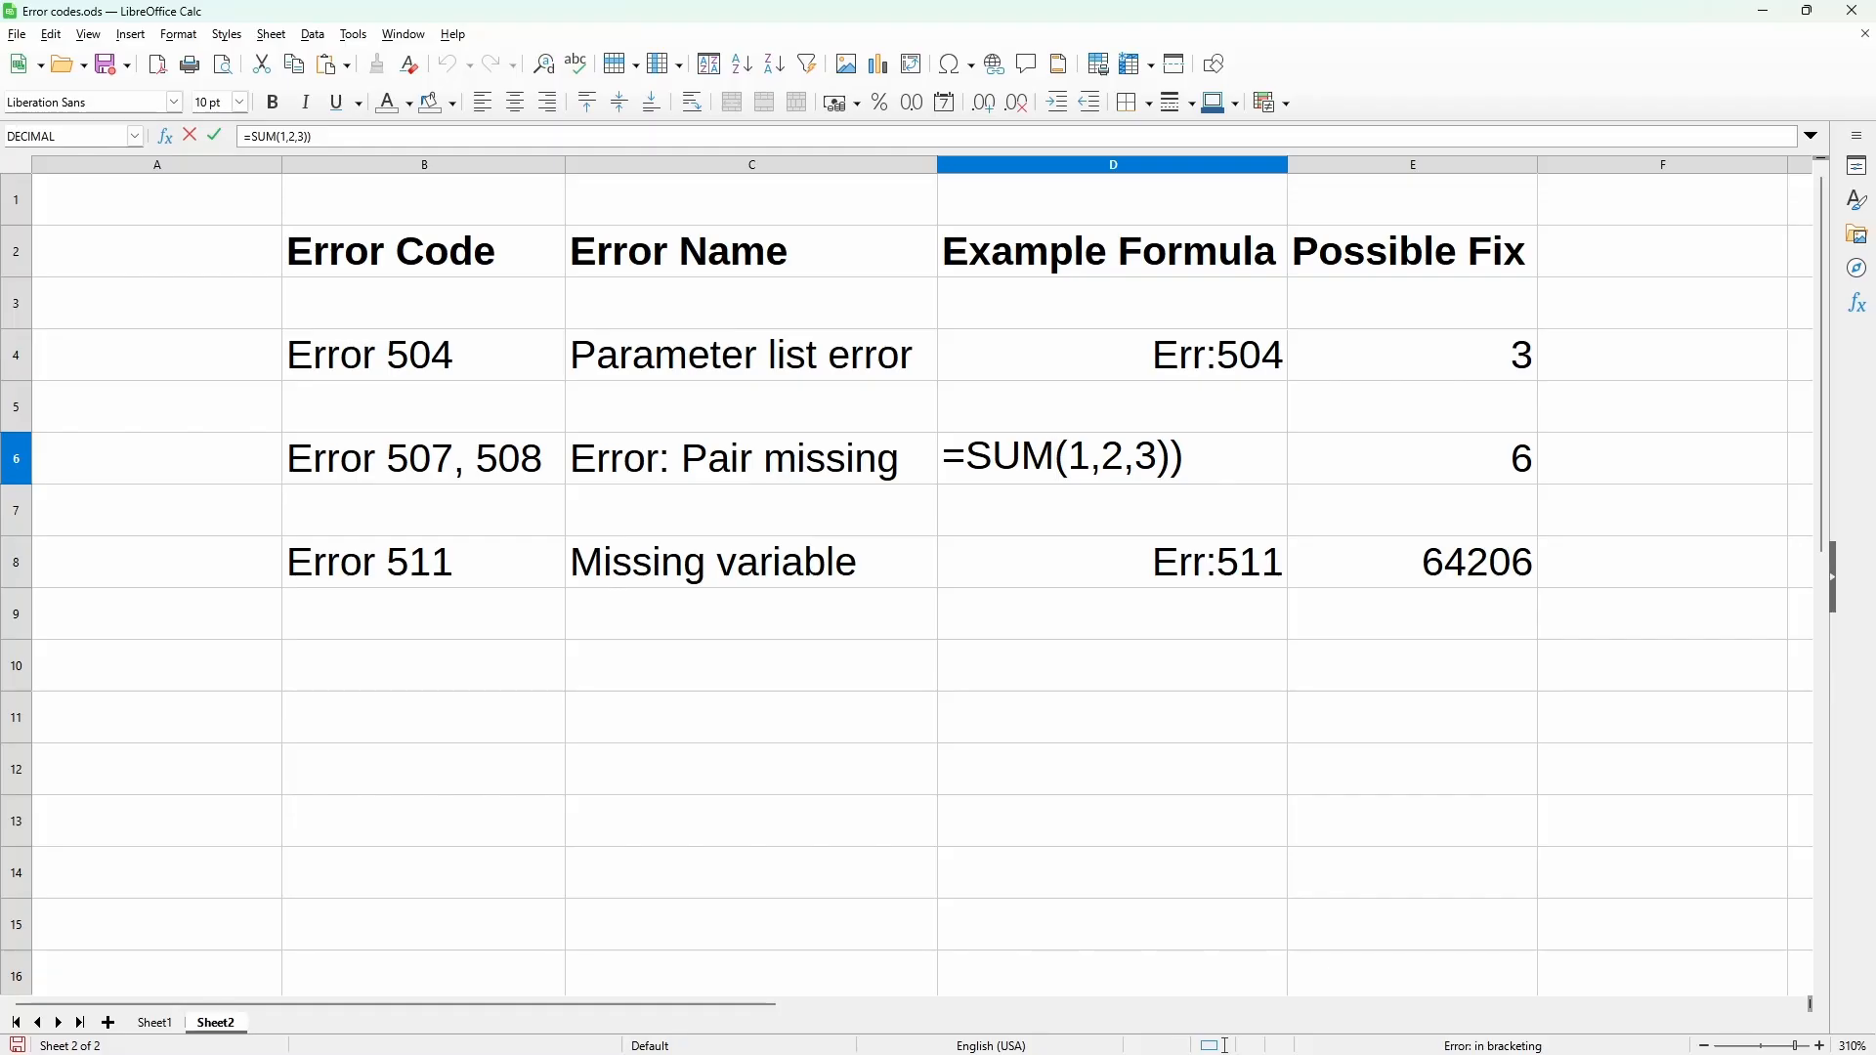
{"action": "key", "text": "Return"}
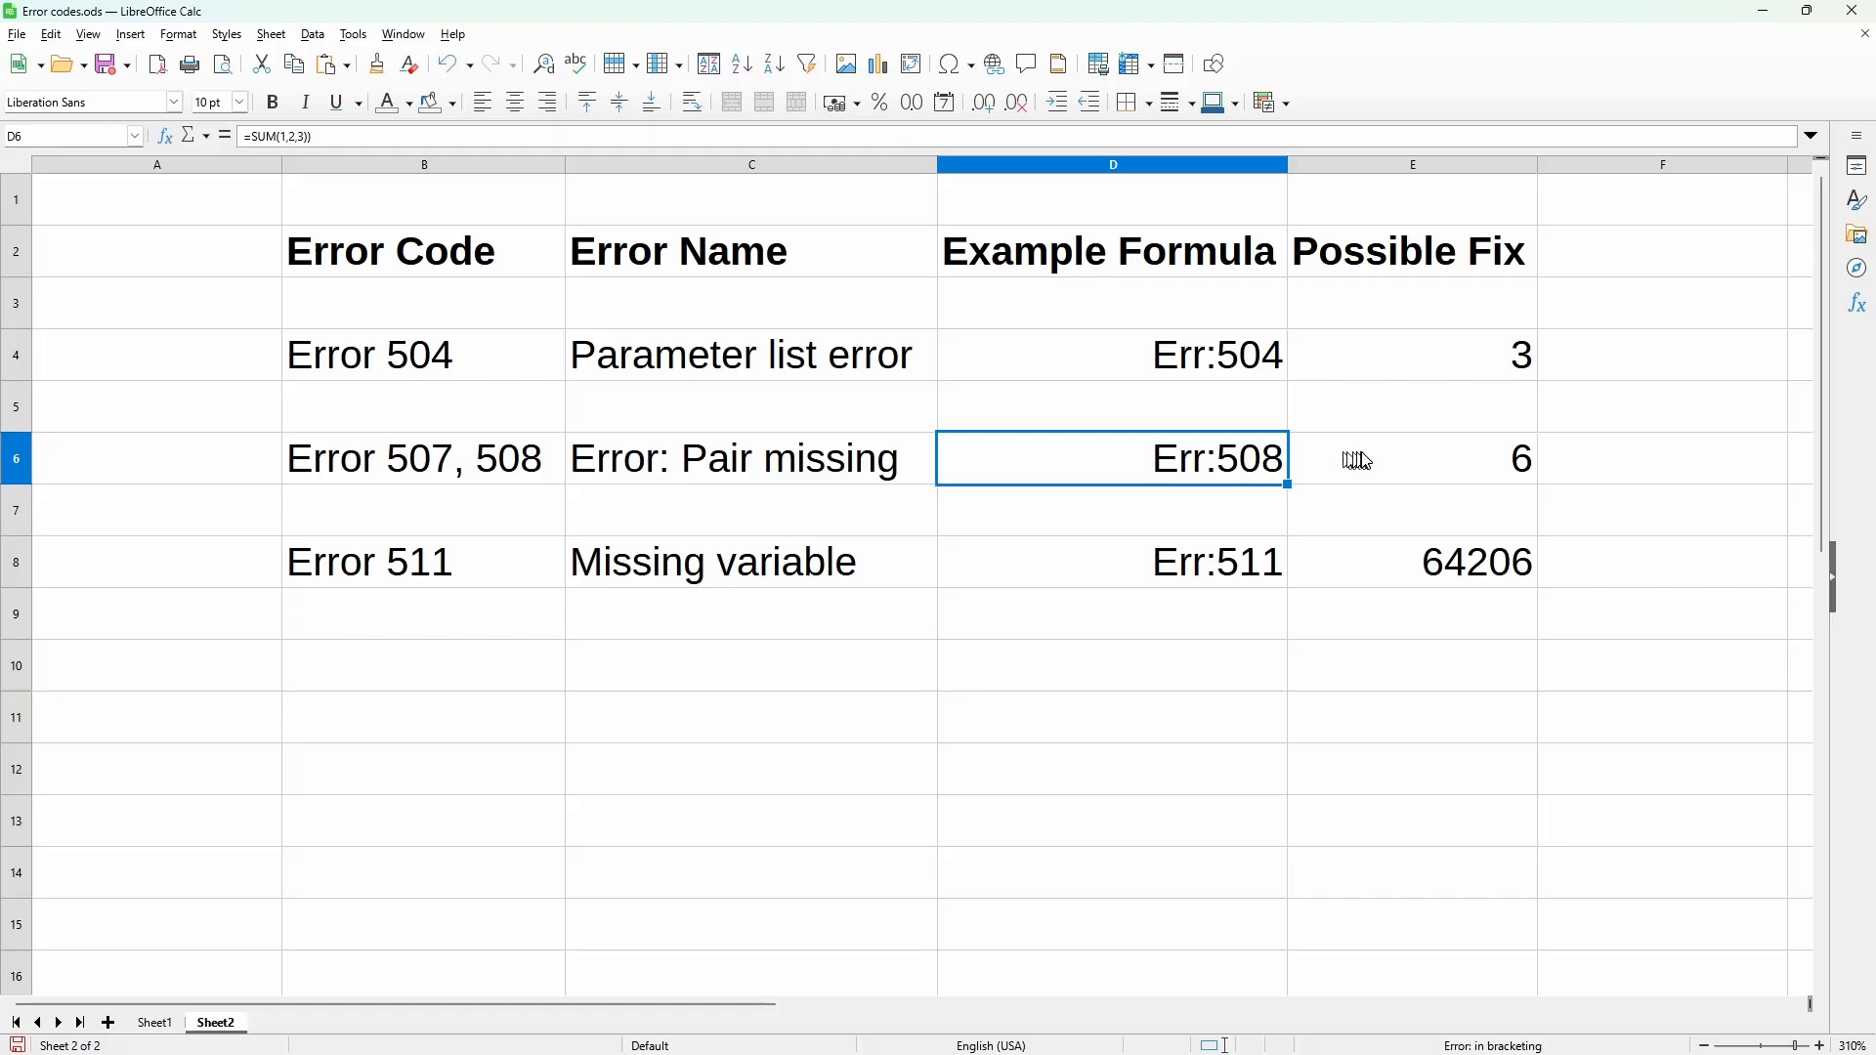
{"action": "left_click", "coordinate": [1365, 460]}
{"action": "double_click", "coordinate": [1370, 458]}
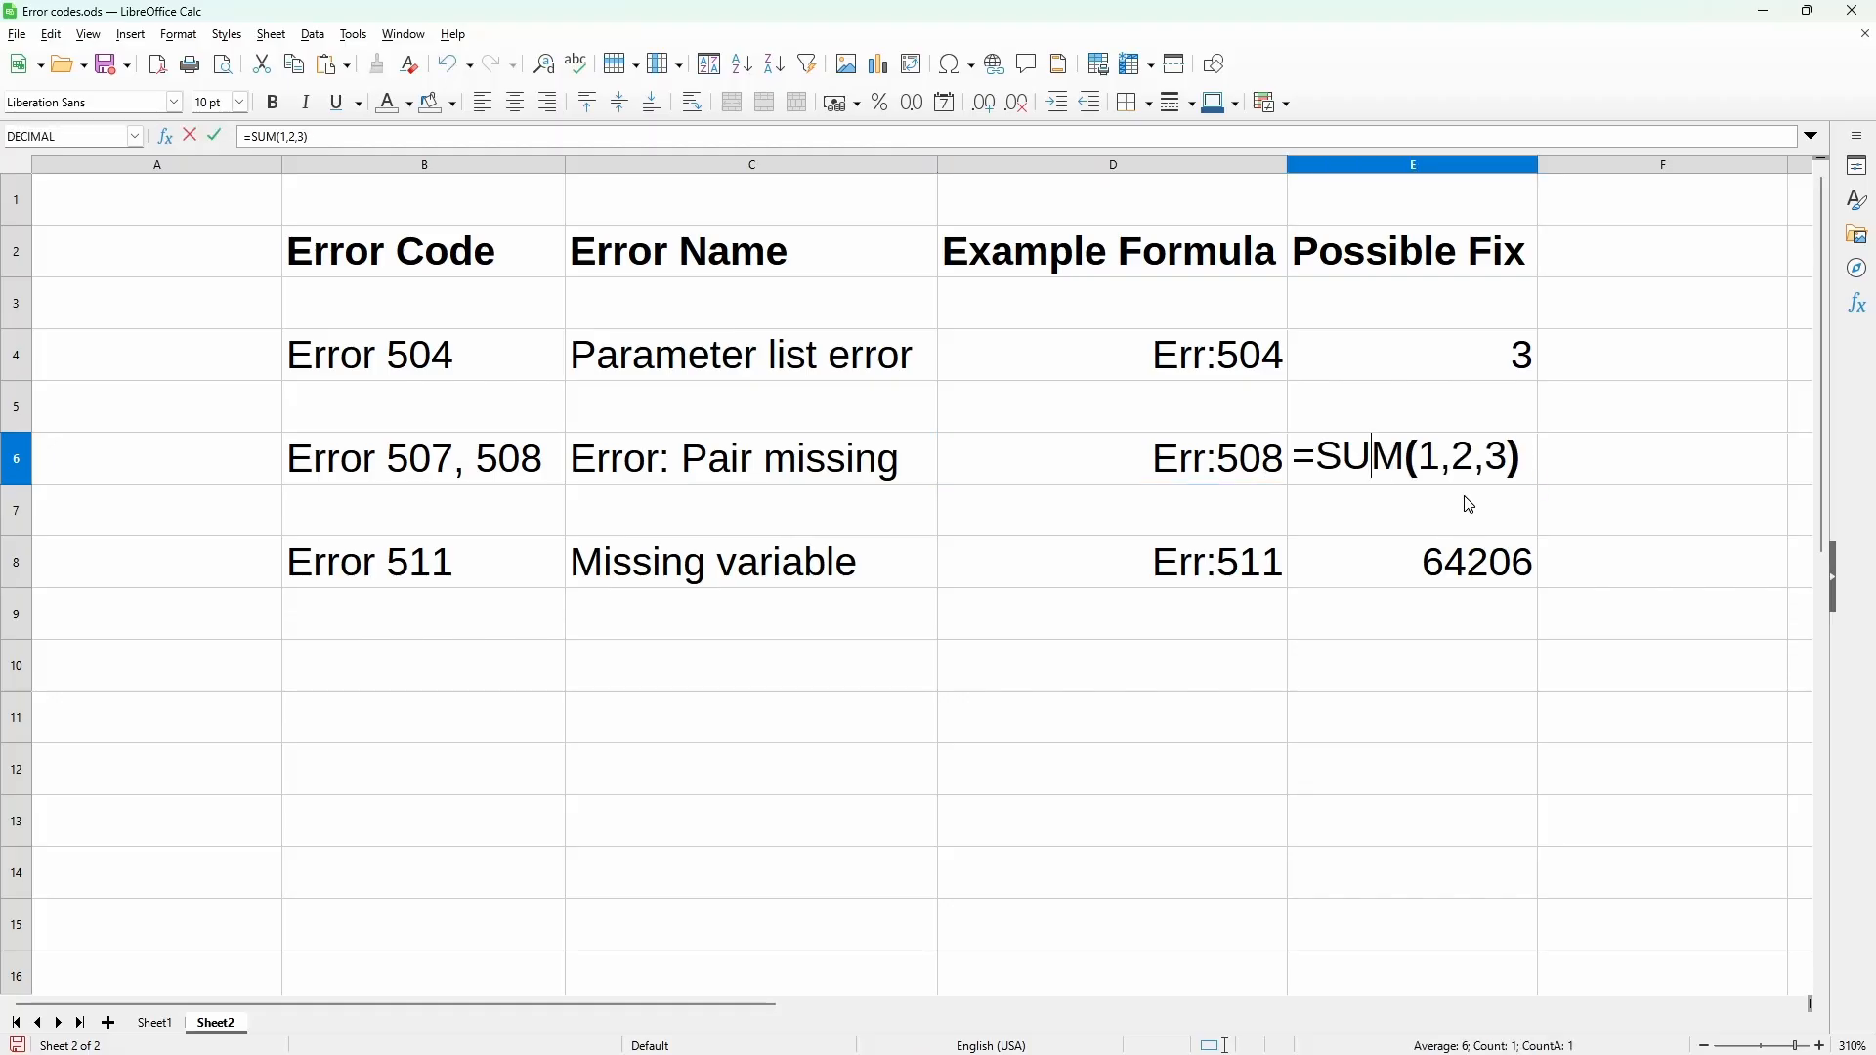
{"action": "key", "text": "Return"}
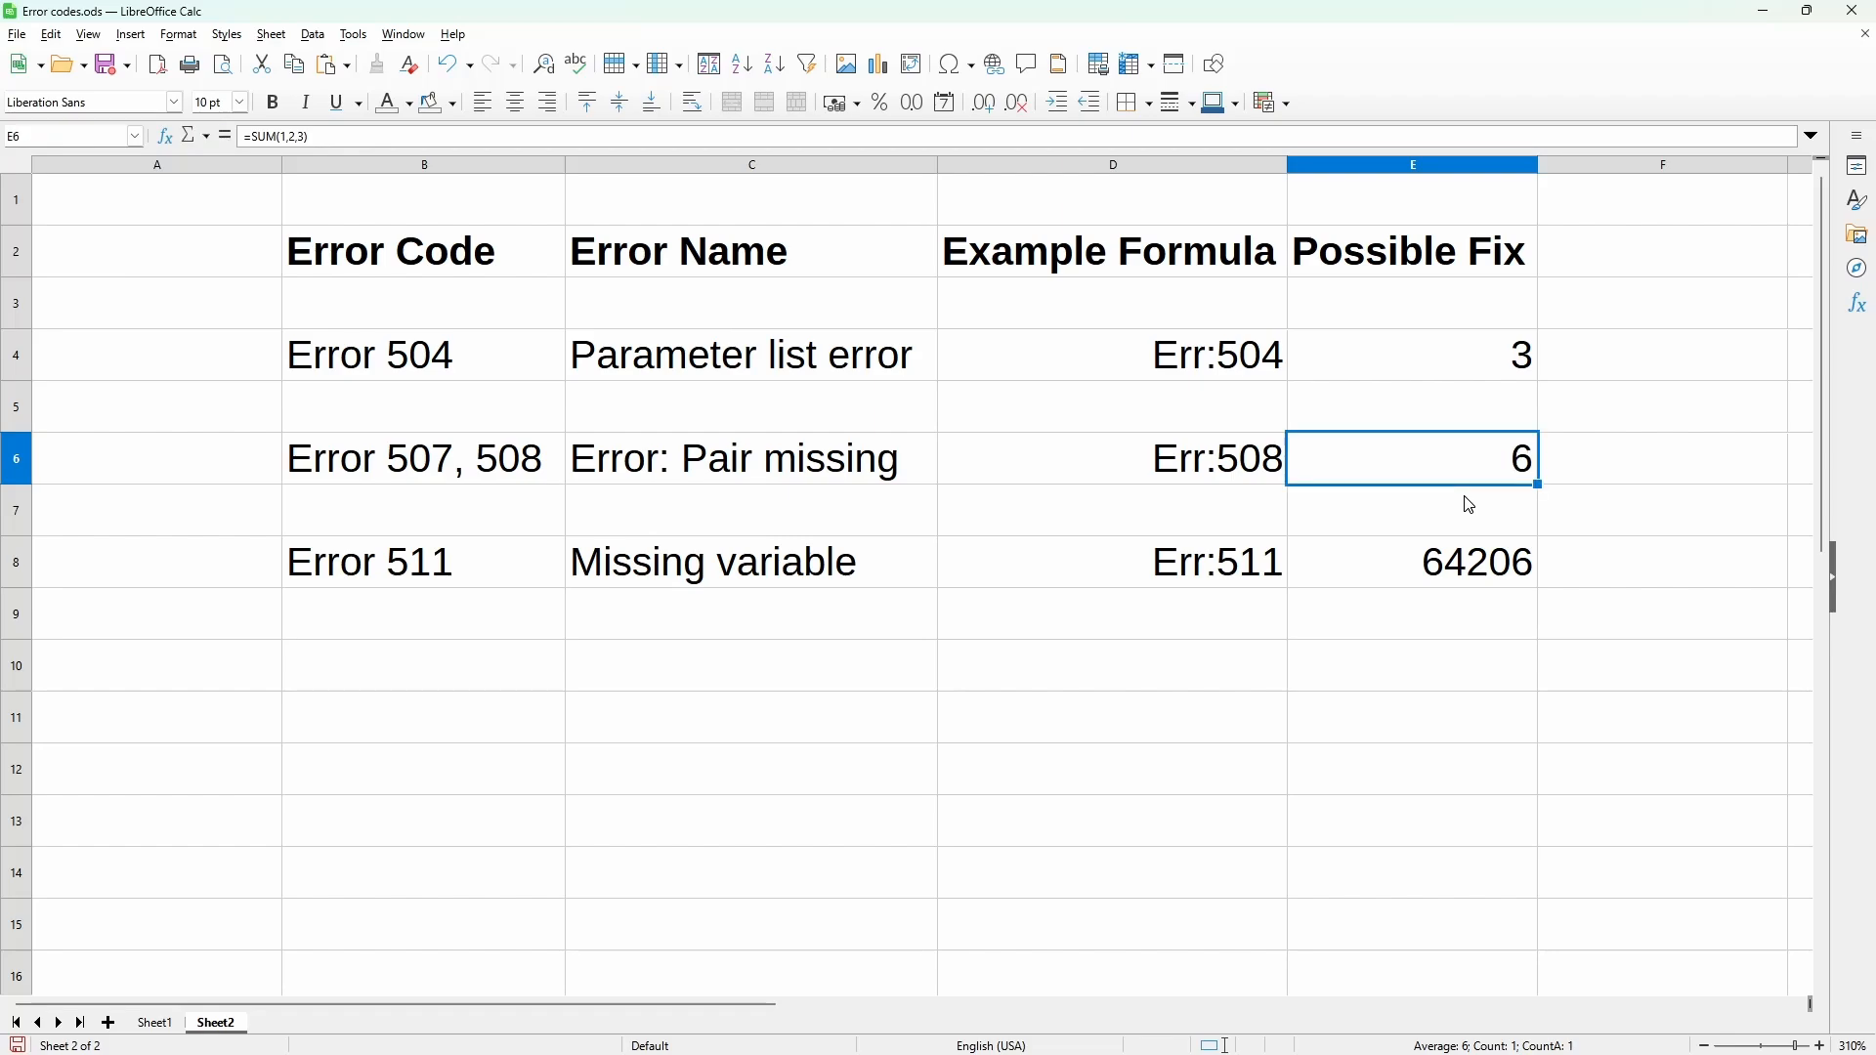
Step: Inspect the Error 511 example formula in D8 and compare it with the possible fix in E8, cancelling each cell edit
{"action": "left_click", "coordinate": [1098, 567]}
{"action": "double_click", "coordinate": [1098, 567]}
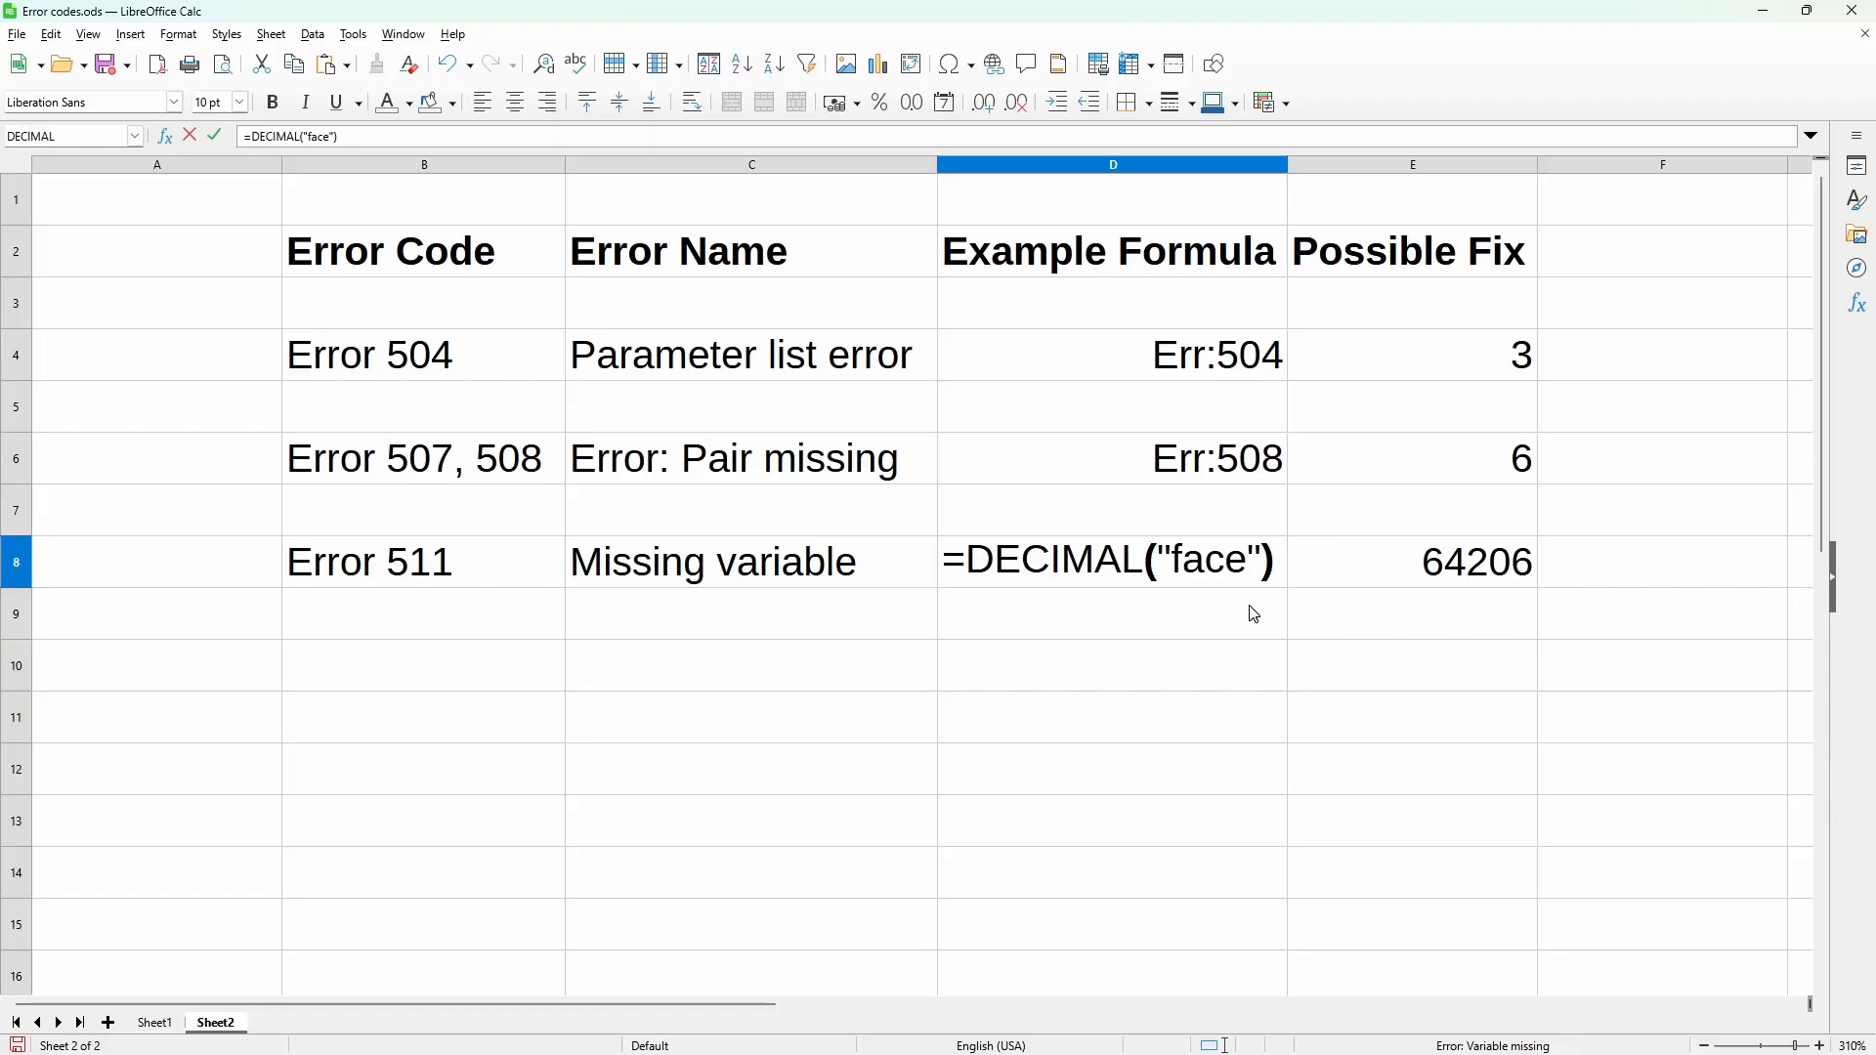
{"action": "key", "text": "Escape"}
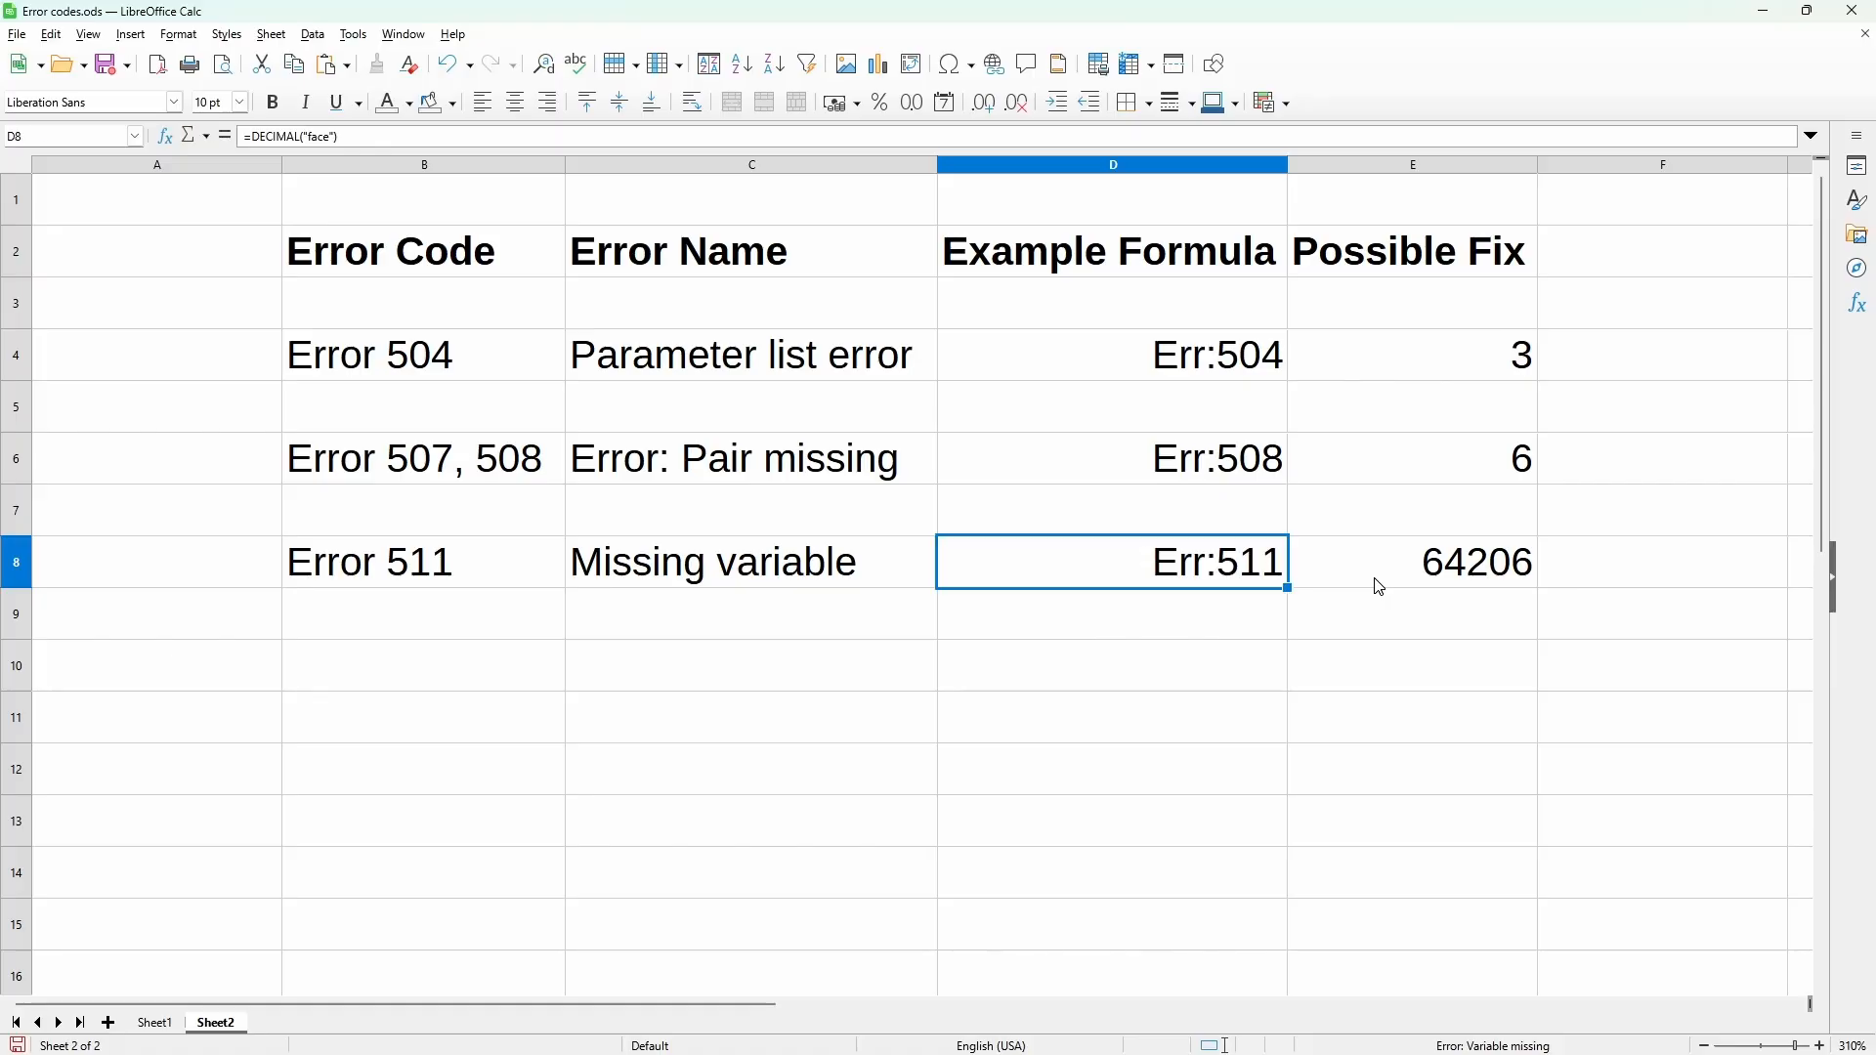
{"action": "double_click", "coordinate": [1375, 579]}
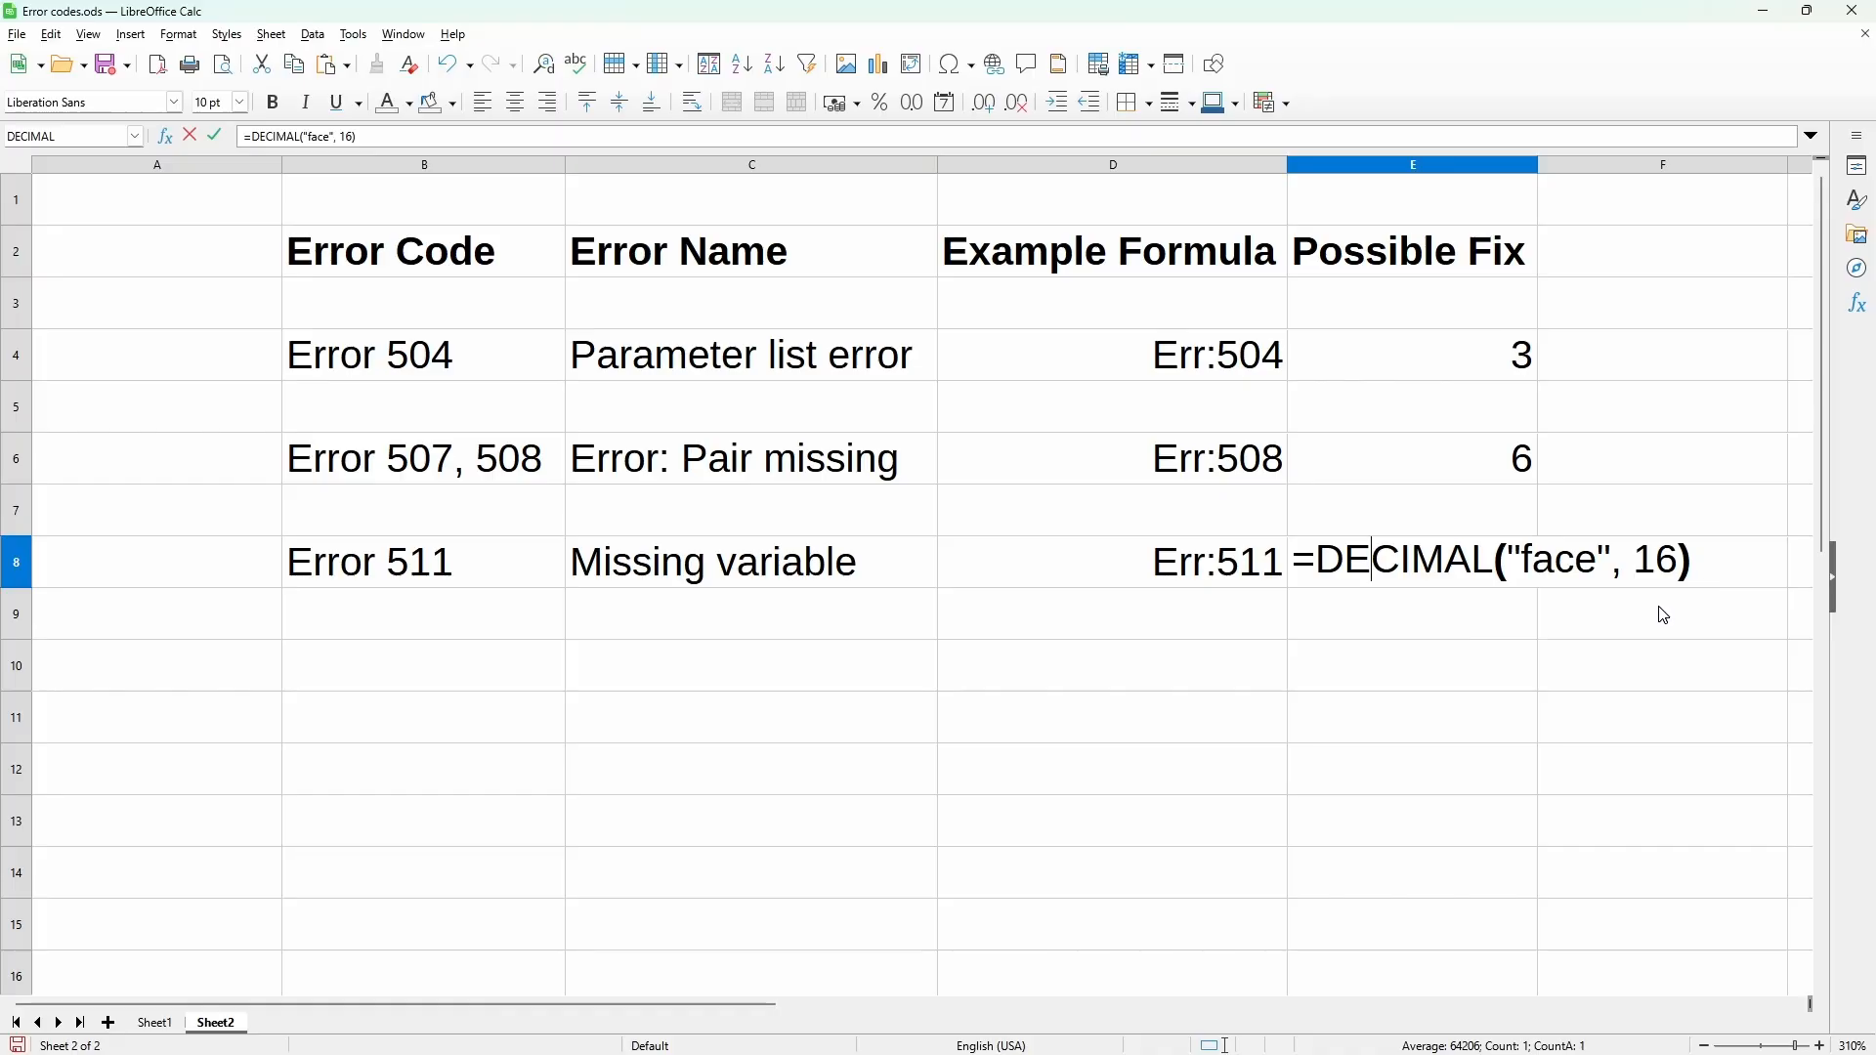
{"action": "key", "text": "Escape"}
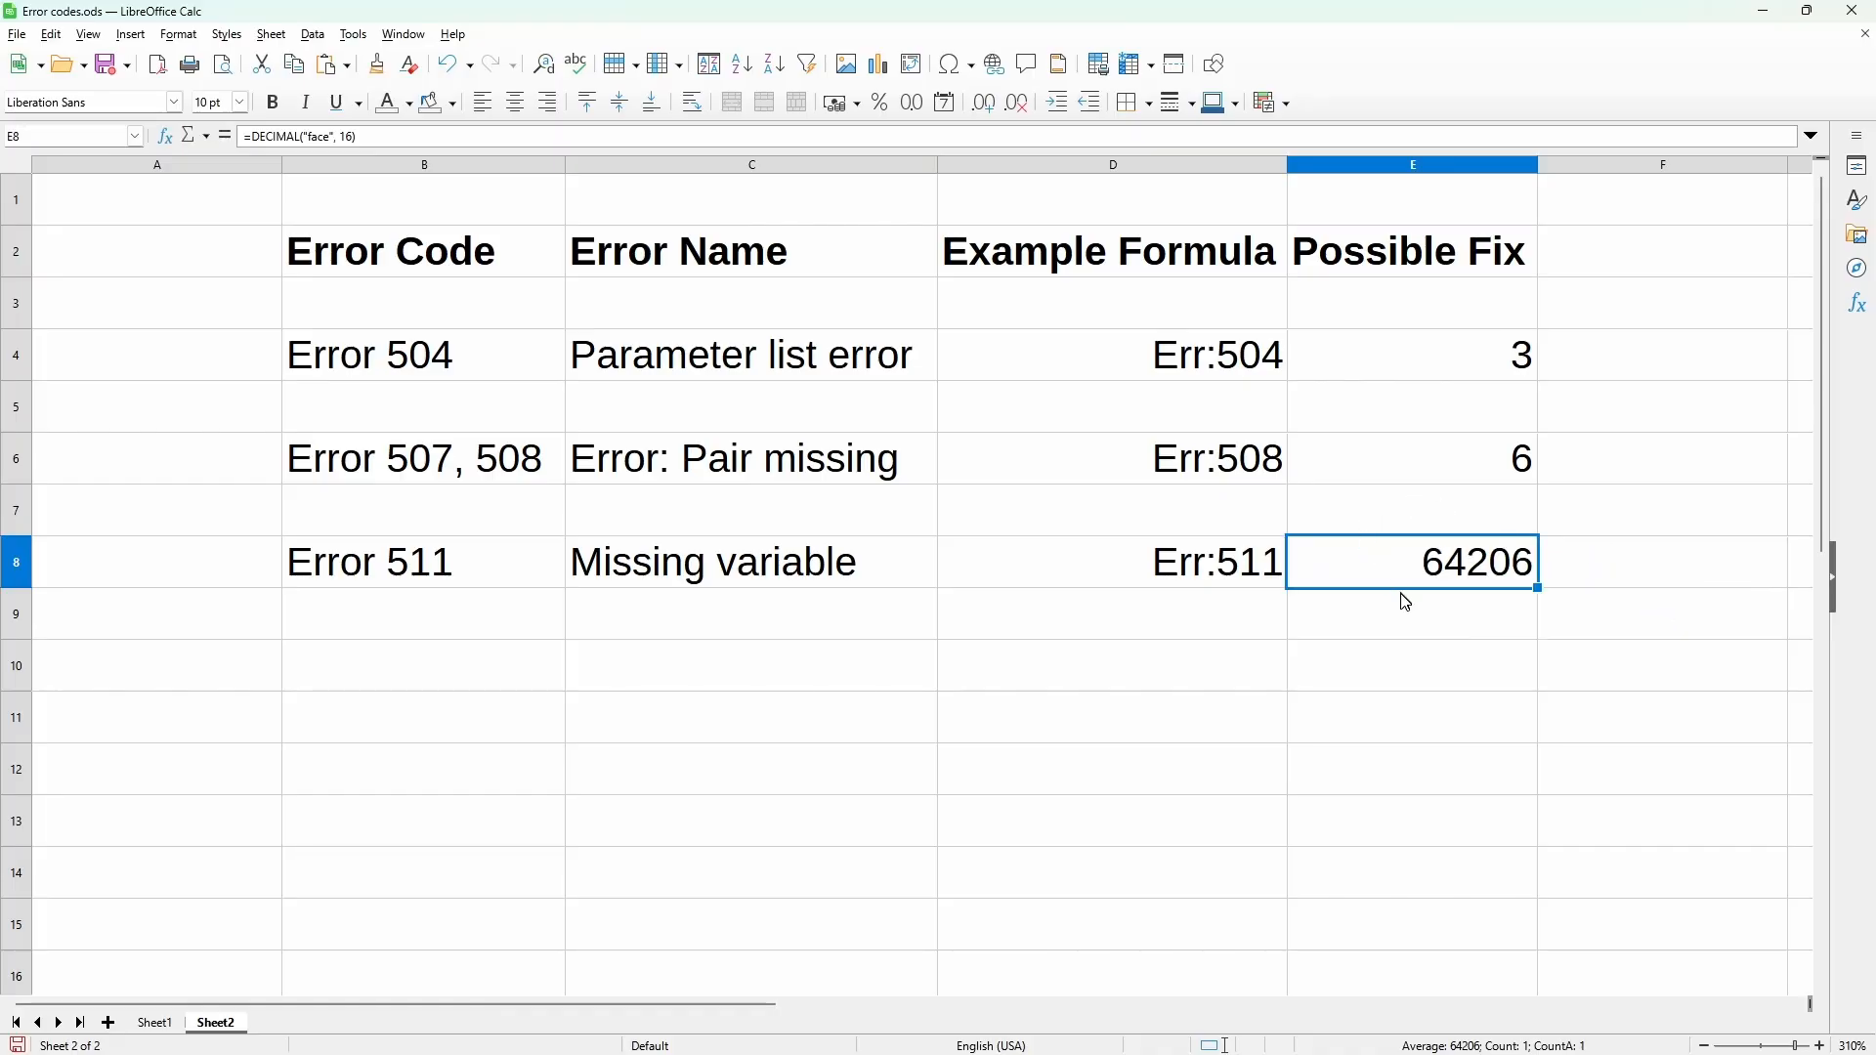
Step: Switch to the browser's LibreOffice Help page, review the explanations of error codes 504 through 515, and return to the spreadsheet
{"action": "key", "text": "alt+Tab"}
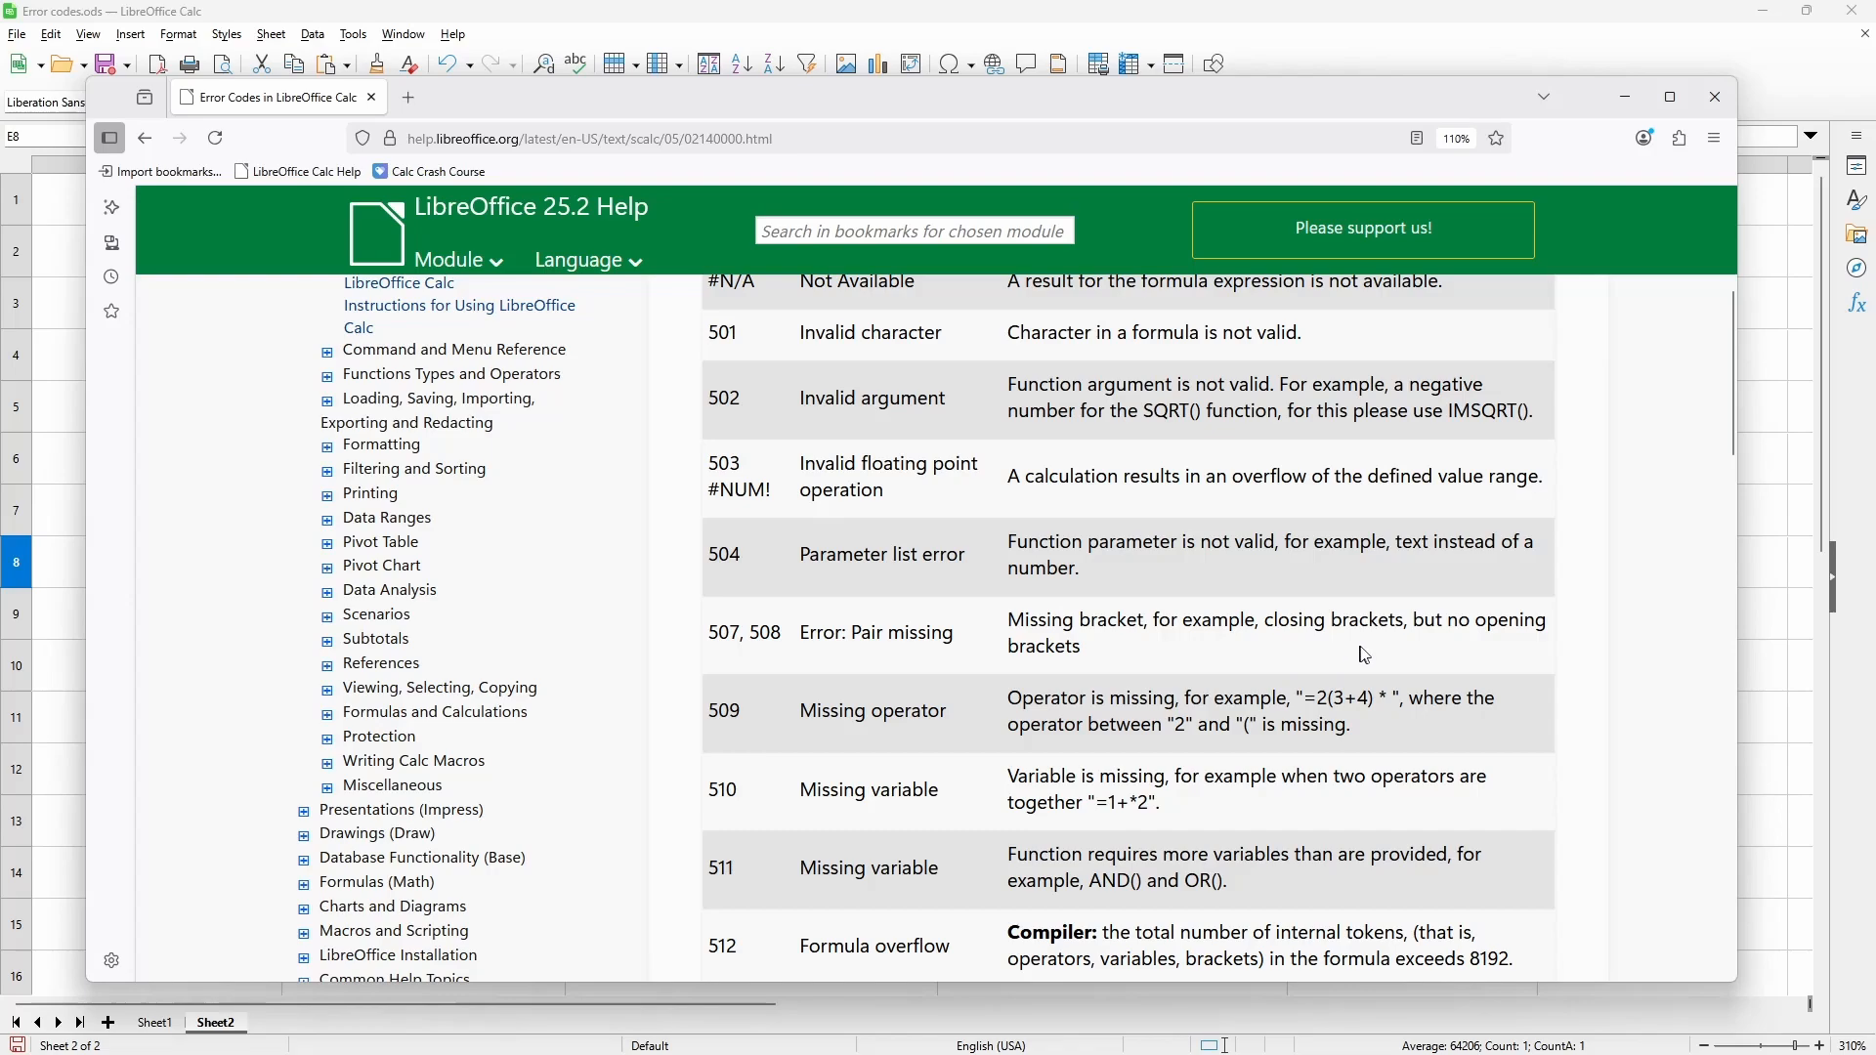
{"action": "scroll", "coordinate": [1371, 656], "scroll_direction": "down", "scroll_amount": 2}
{"action": "scroll", "coordinate": [1399, 689], "scroll_direction": "down", "scroll_amount": 2}
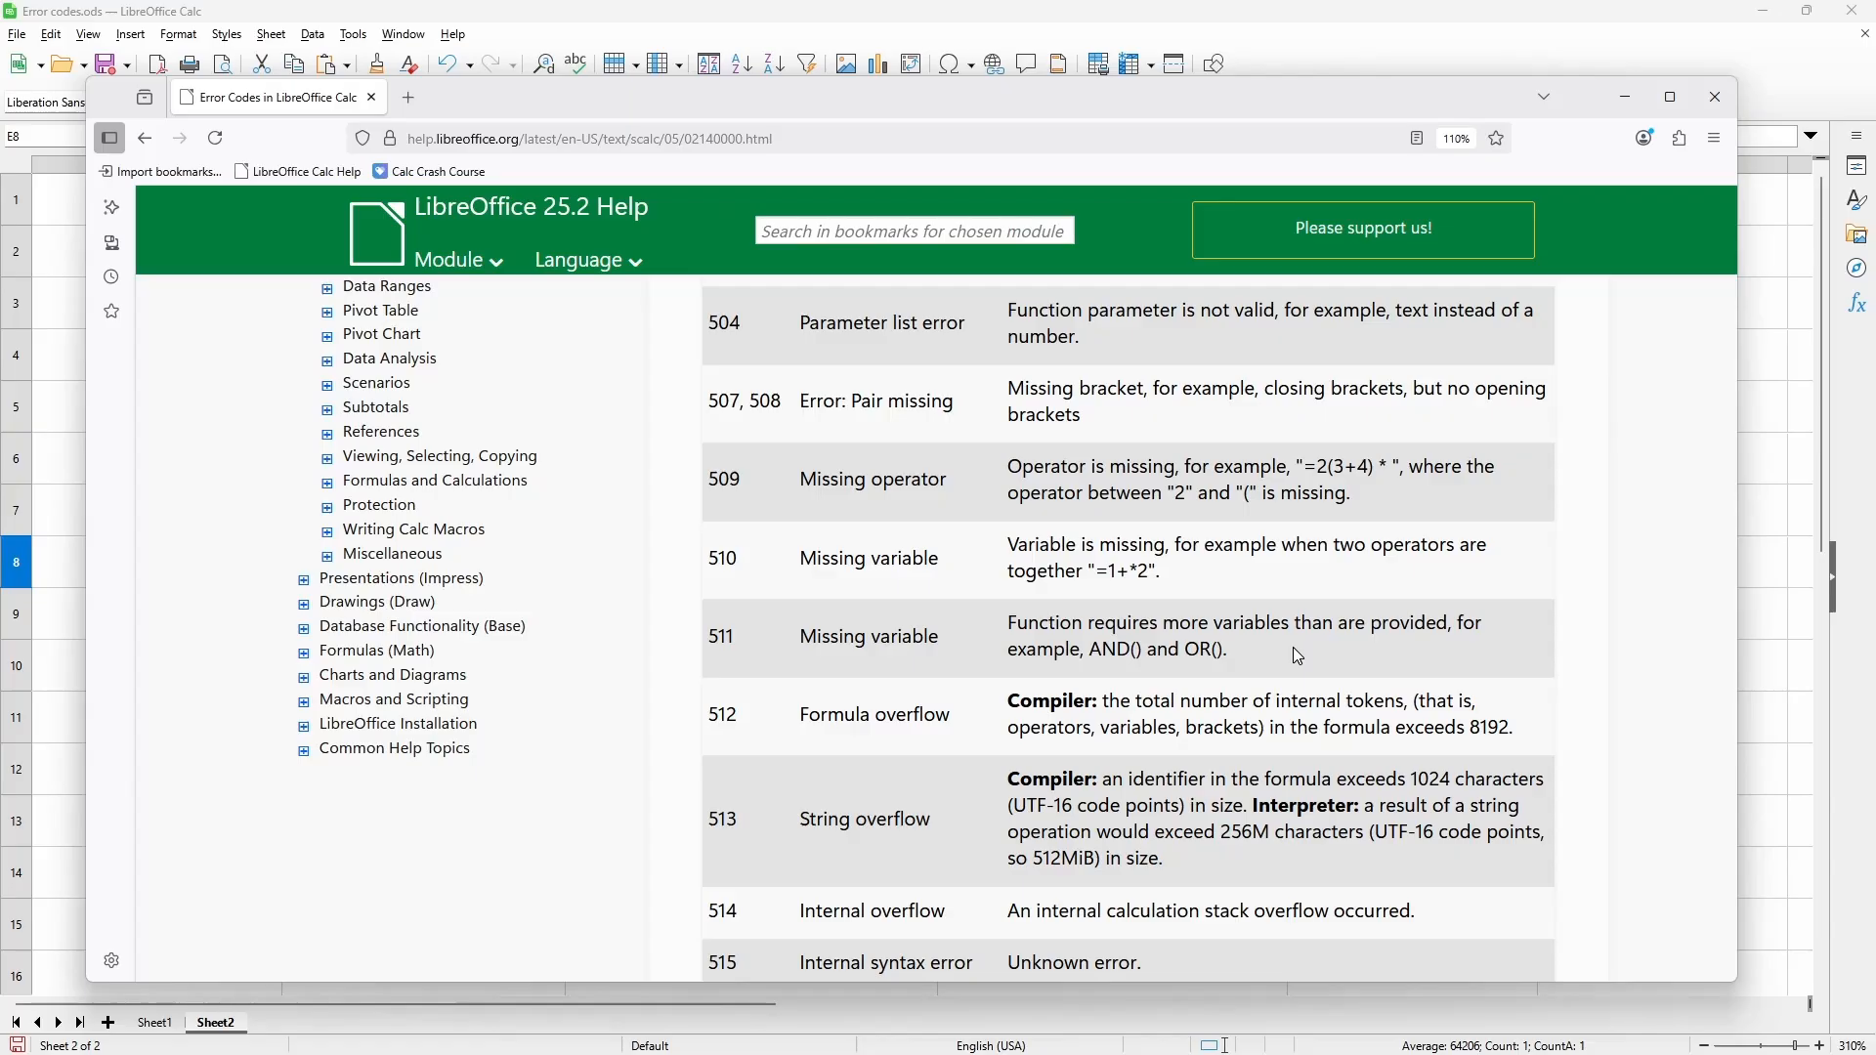
{"action": "key", "text": "alt+Tab"}
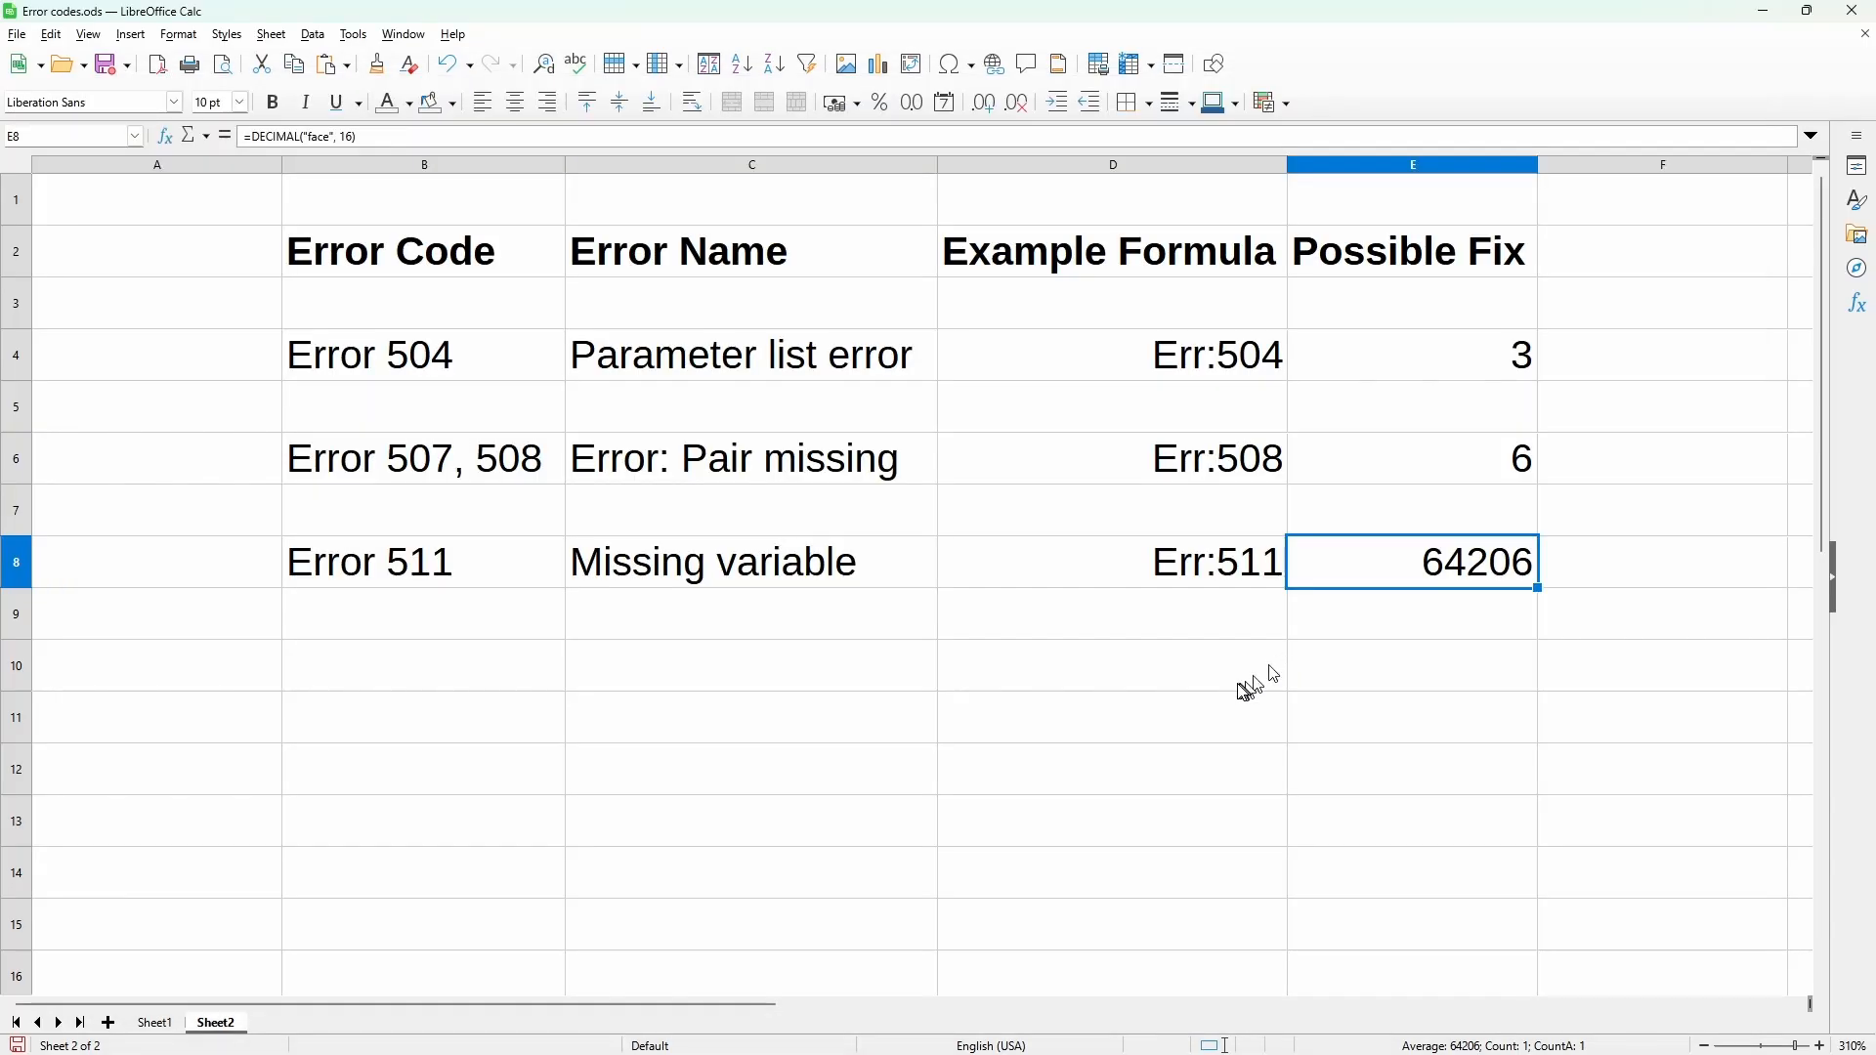
Step: Enter the web address join.CalcCourse.com in cell C11 below the error table
{"action": "left_click", "coordinate": [661, 738]}
{"action": "type", "text": "join."}
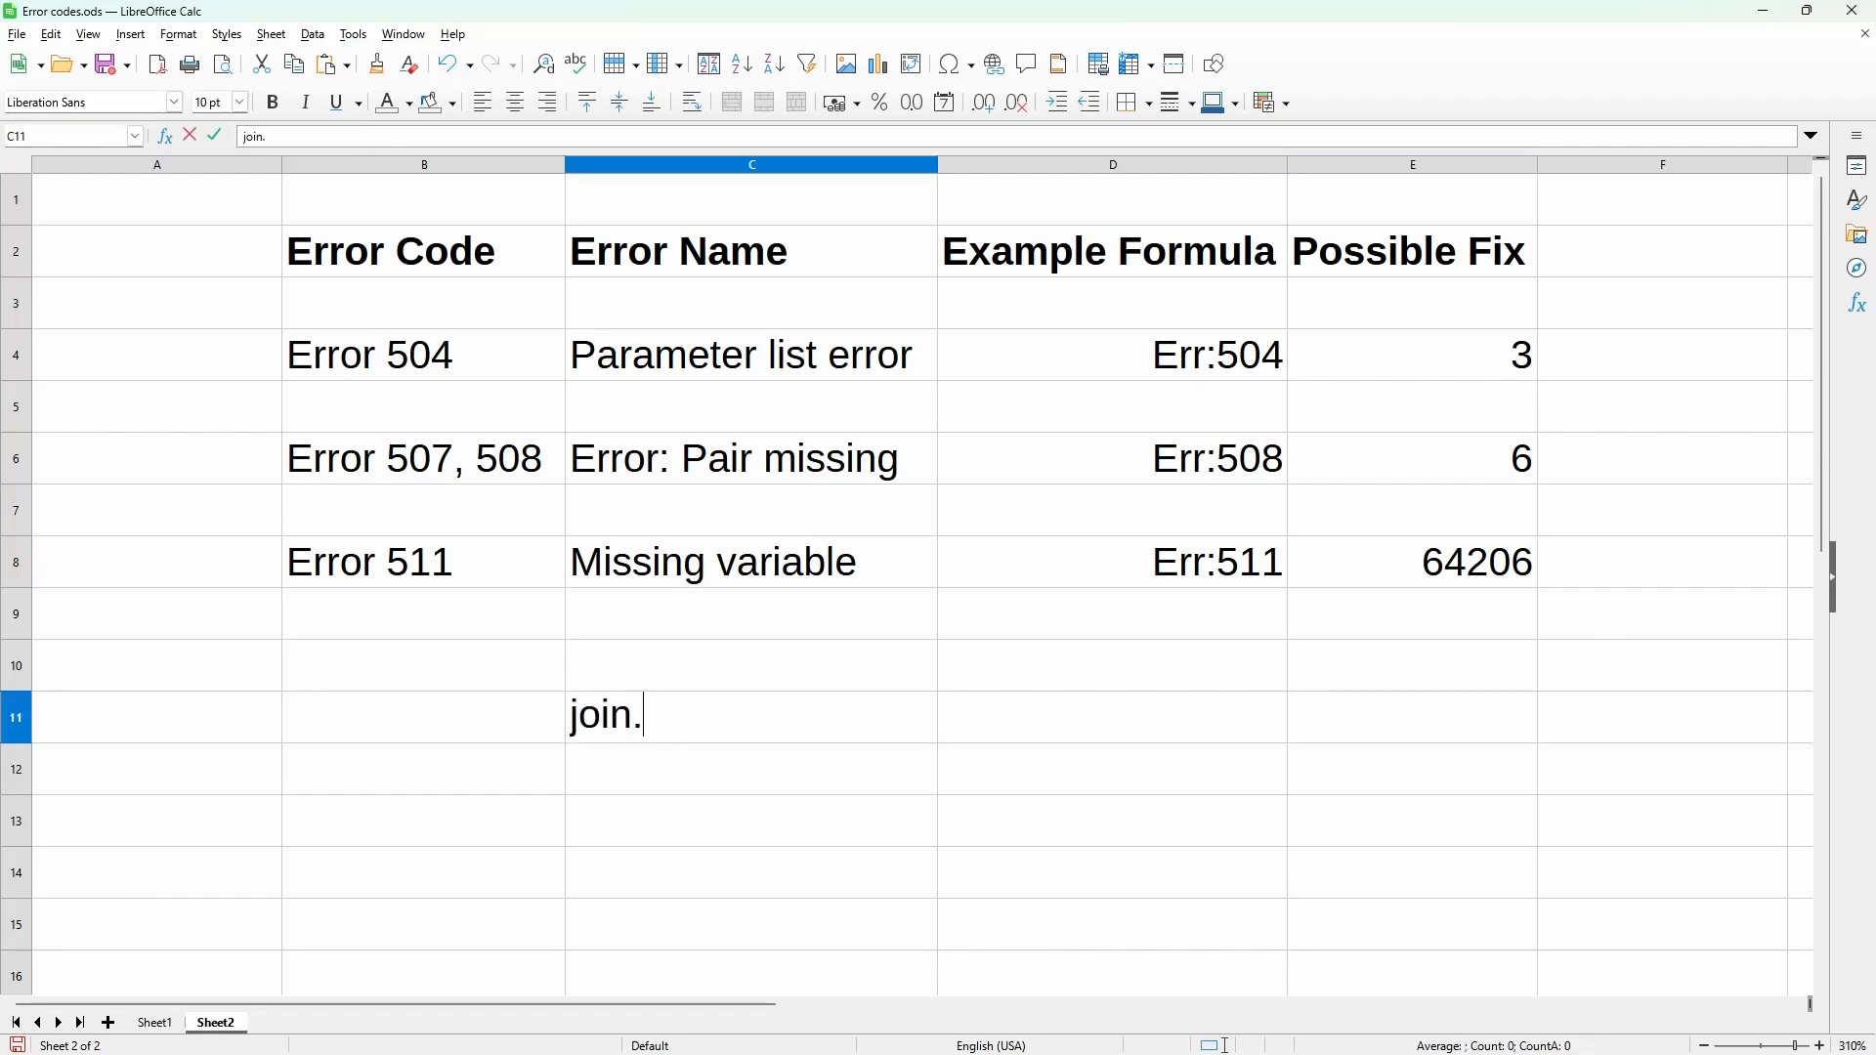
{"action": "type", "text": "CalcCours"}
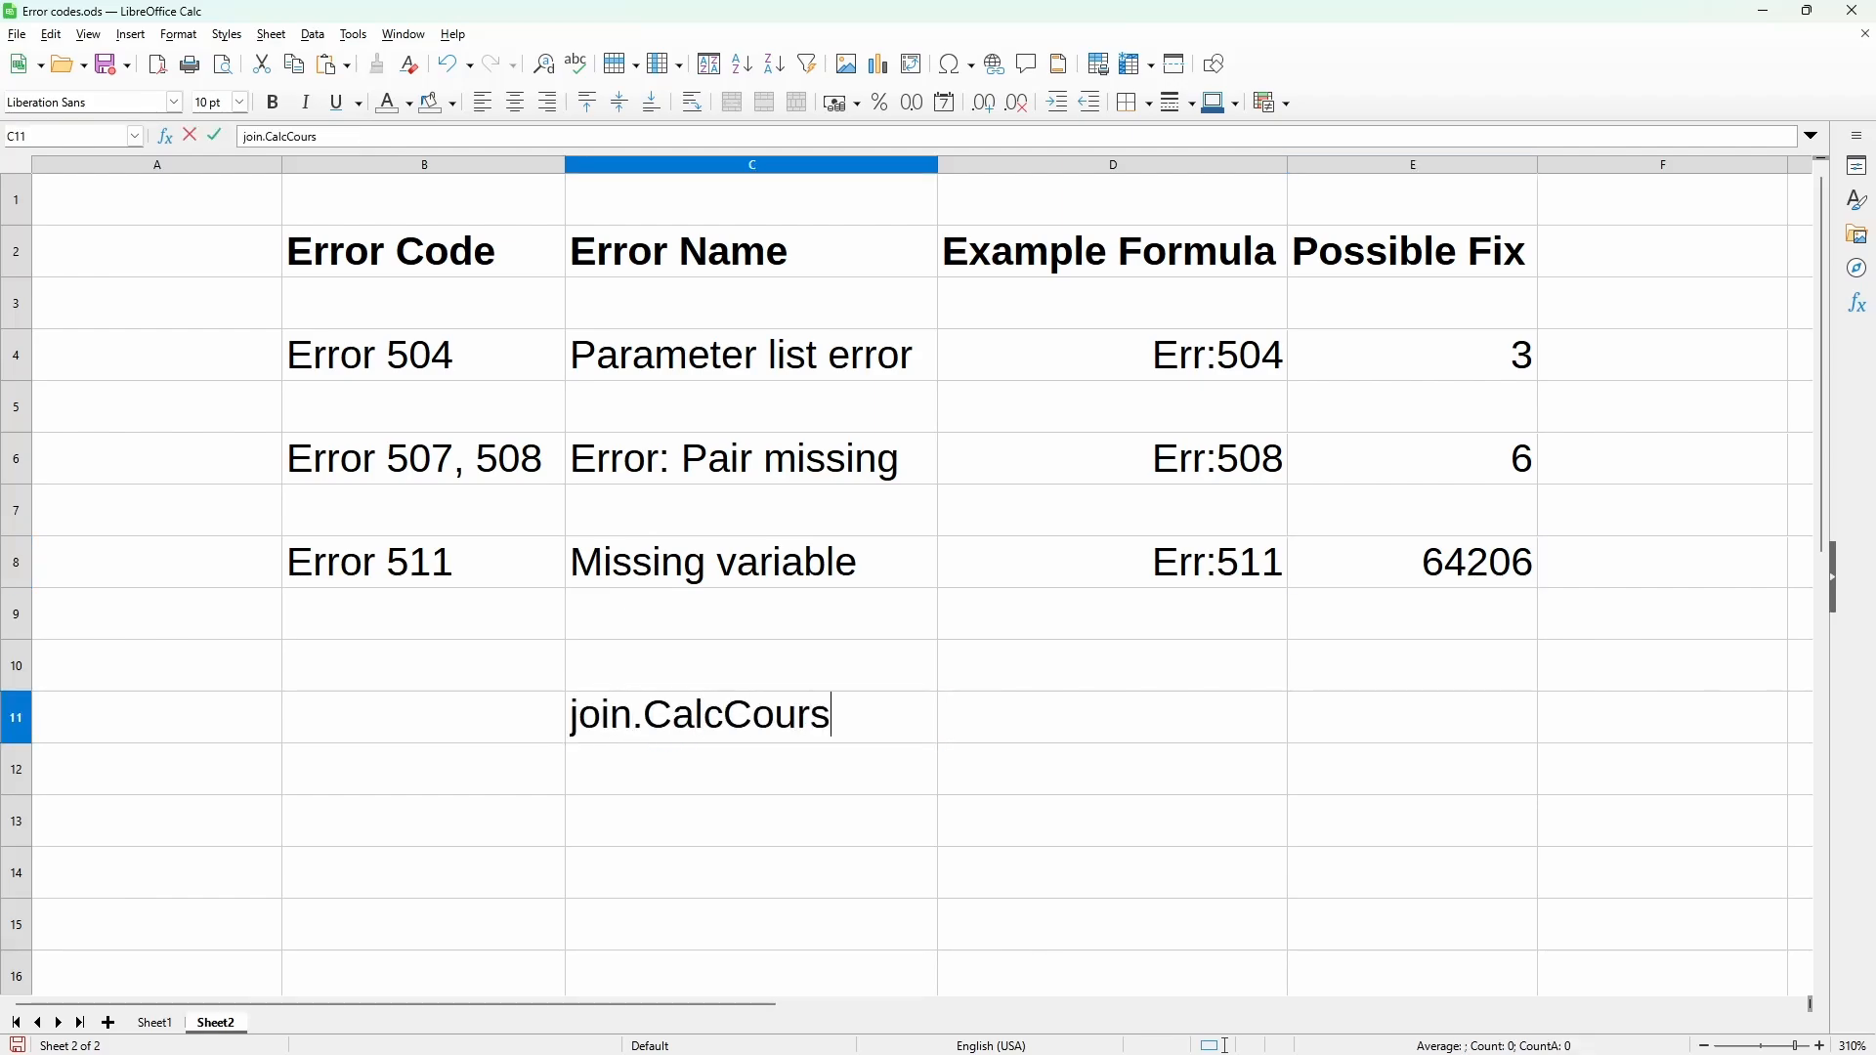
{"action": "type", "text": "e.com"}
{"action": "key", "text": "Return"}
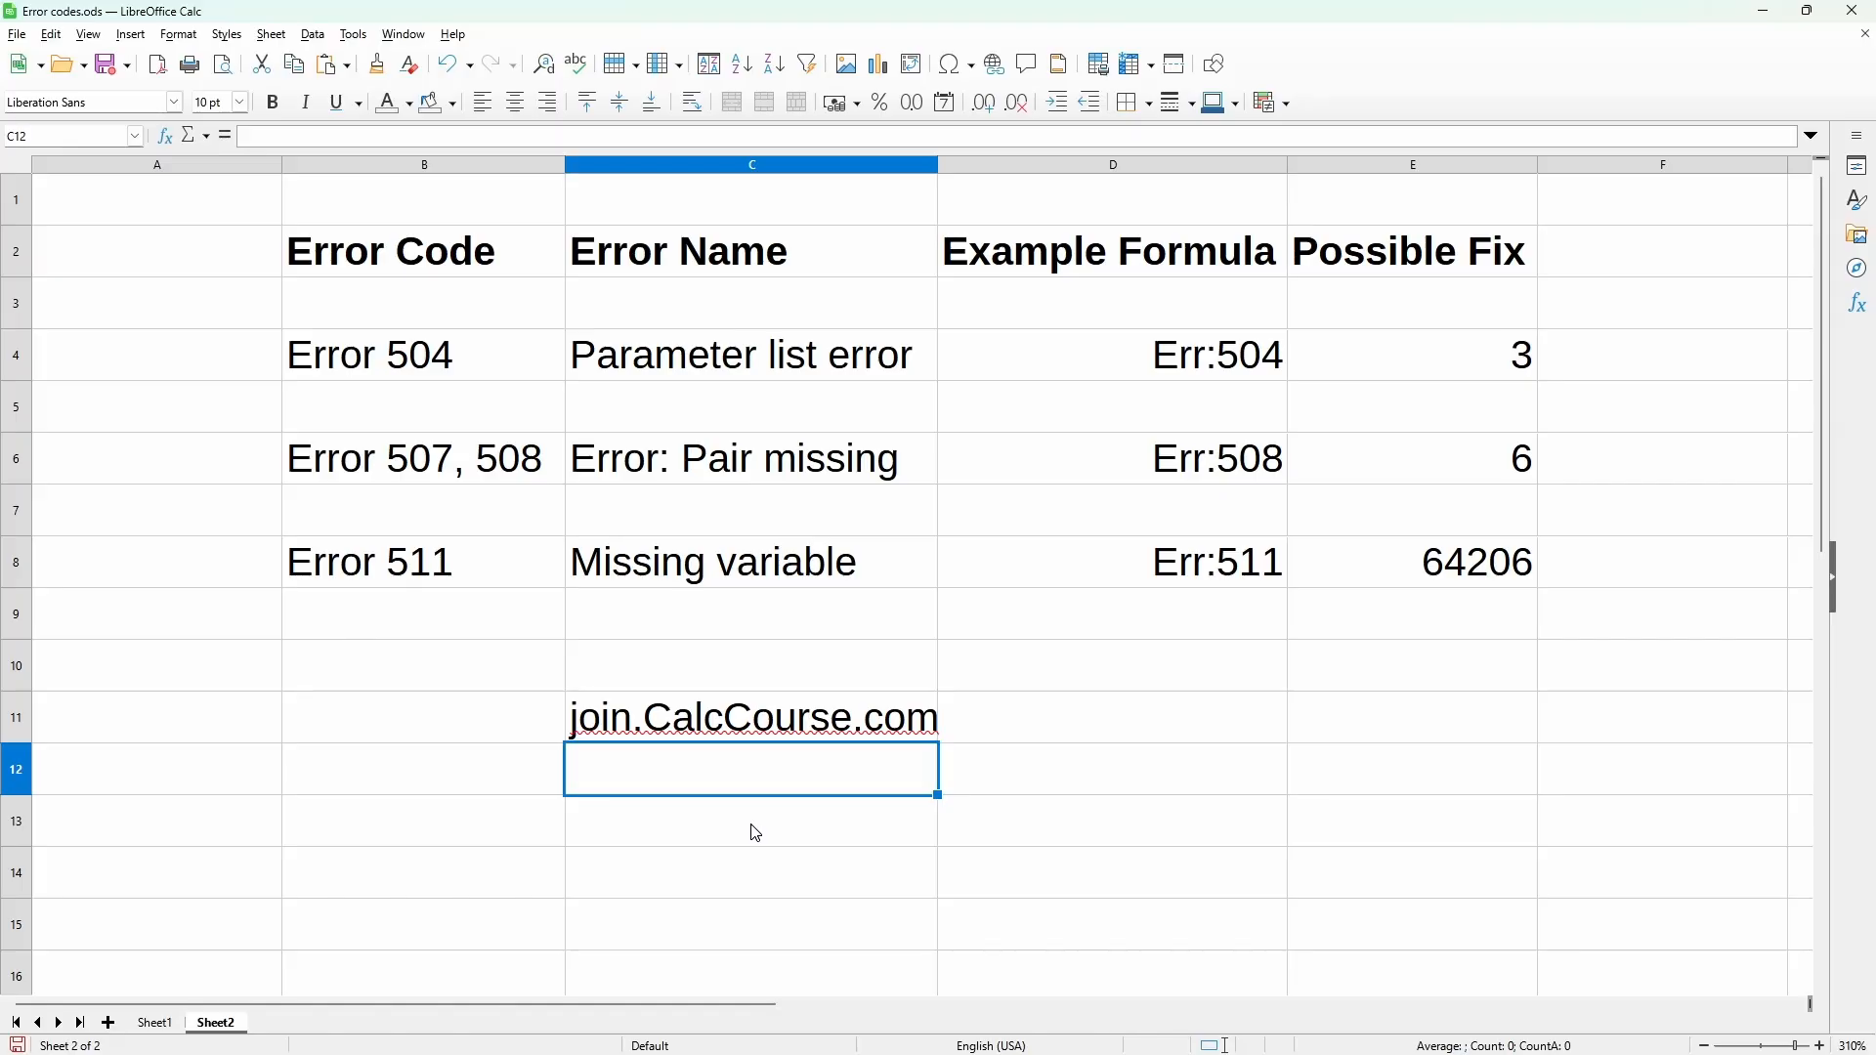
{"action": "left_click", "coordinate": [835, 870]}
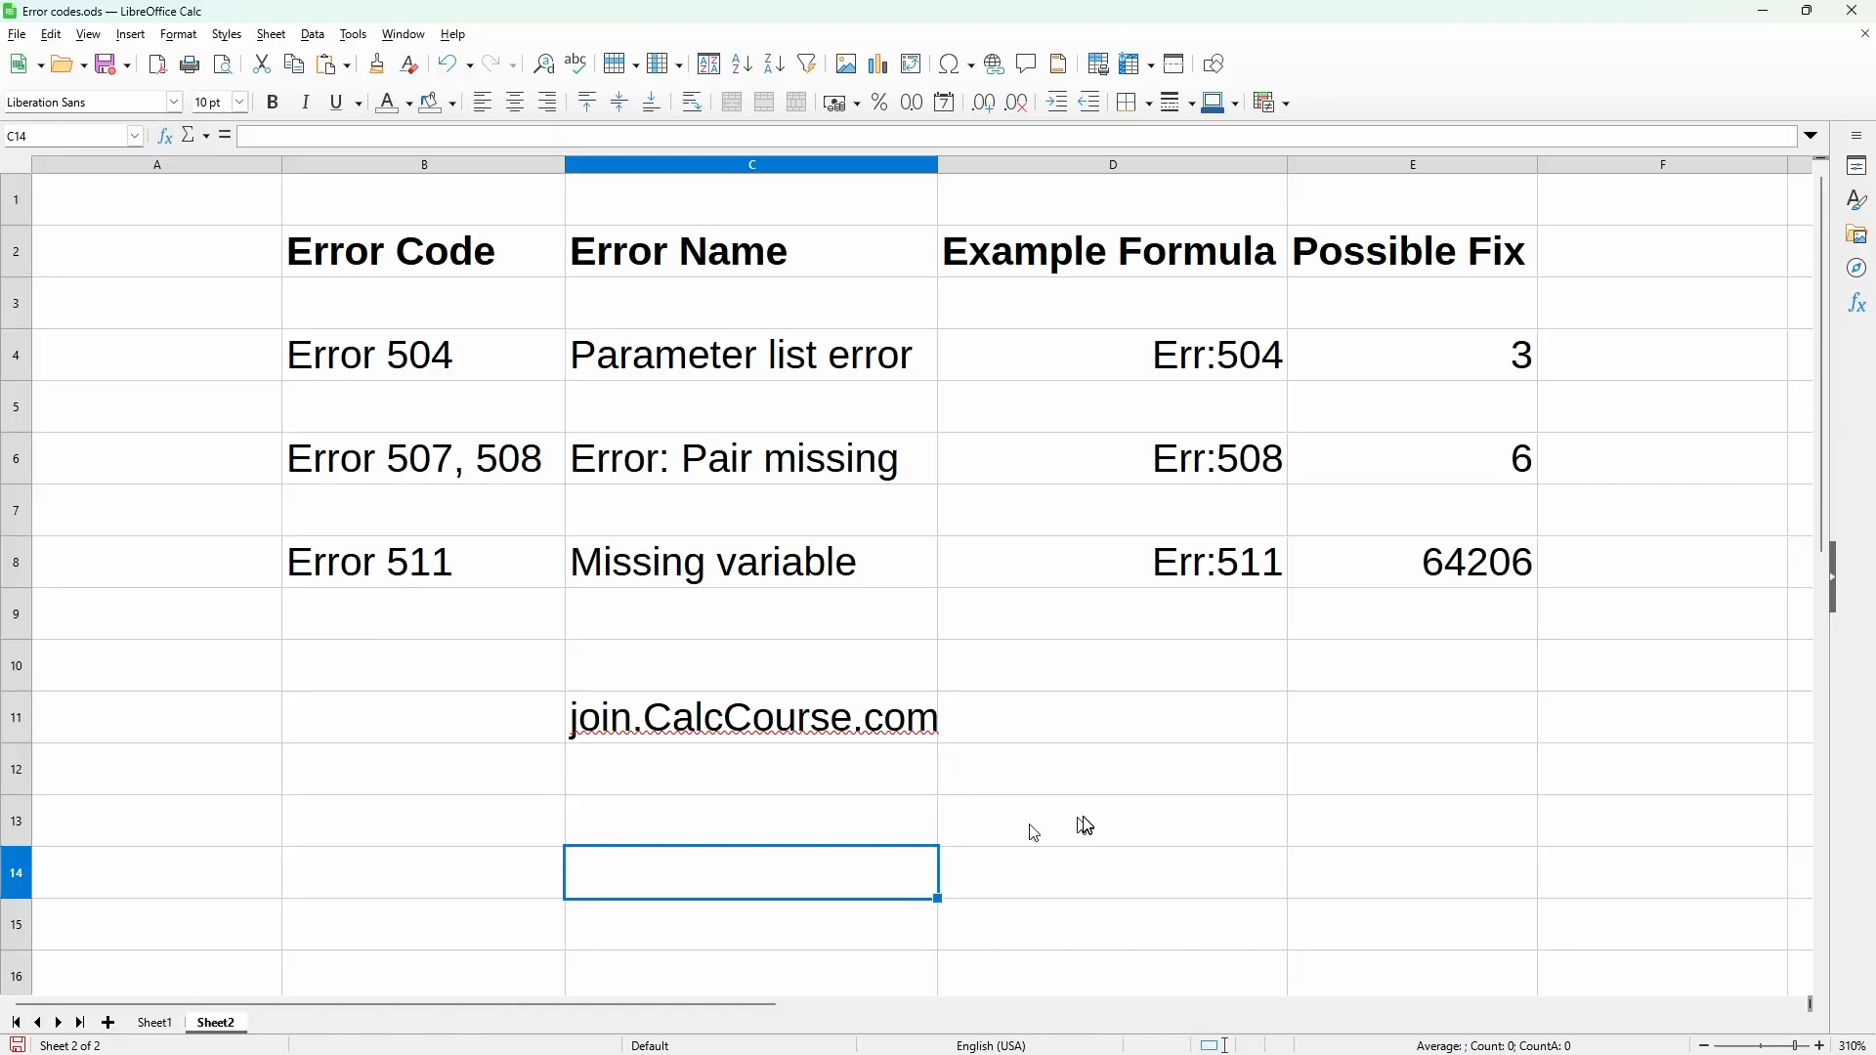